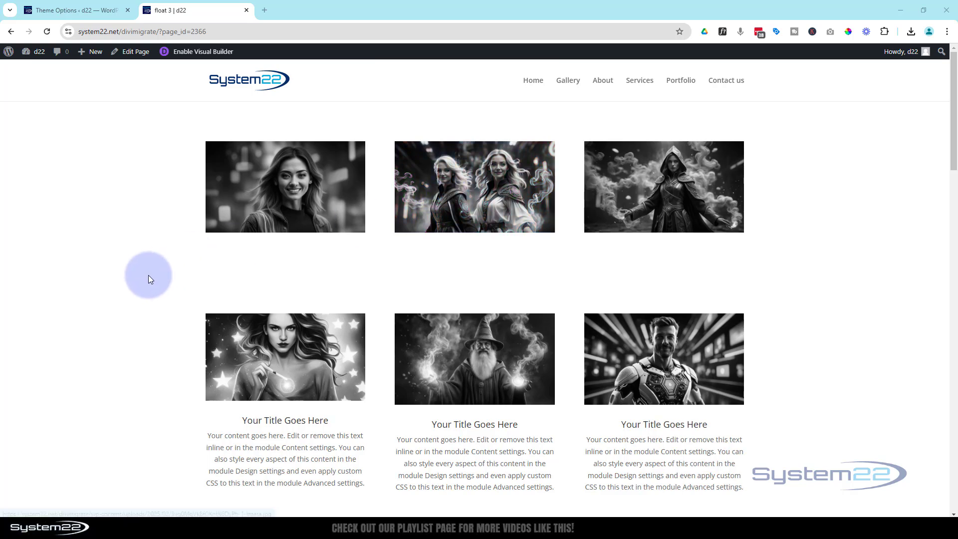
Look over the example page's greyscale images, blurbs and full-width banner section
scroll(136, 283, down, 2)
scroll(136, 283, down, 1)
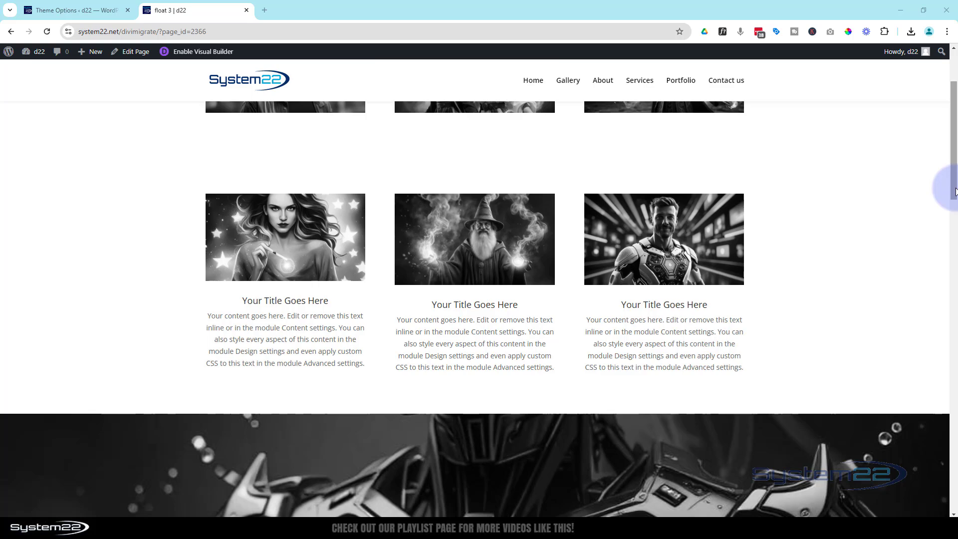
drag(955, 188, 956, 281)
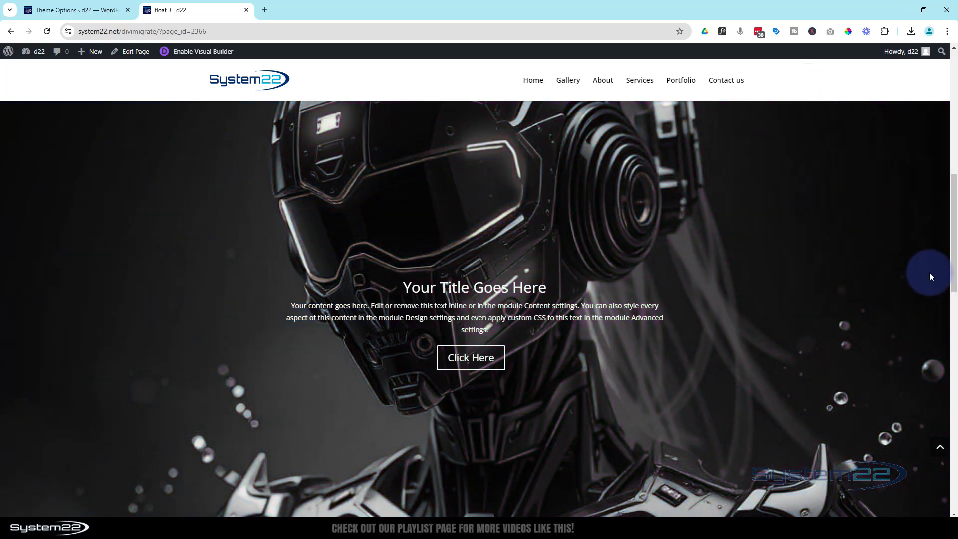
drag(950, 278, 954, 142)
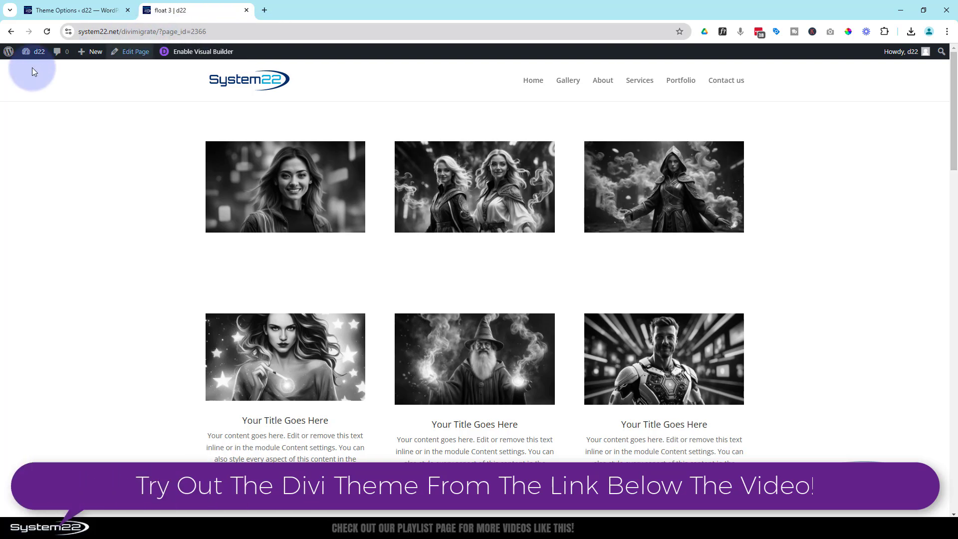
Create a new page titled "bw" and start building it from scratch with the Divi Builder
mouse_move(105, 59)
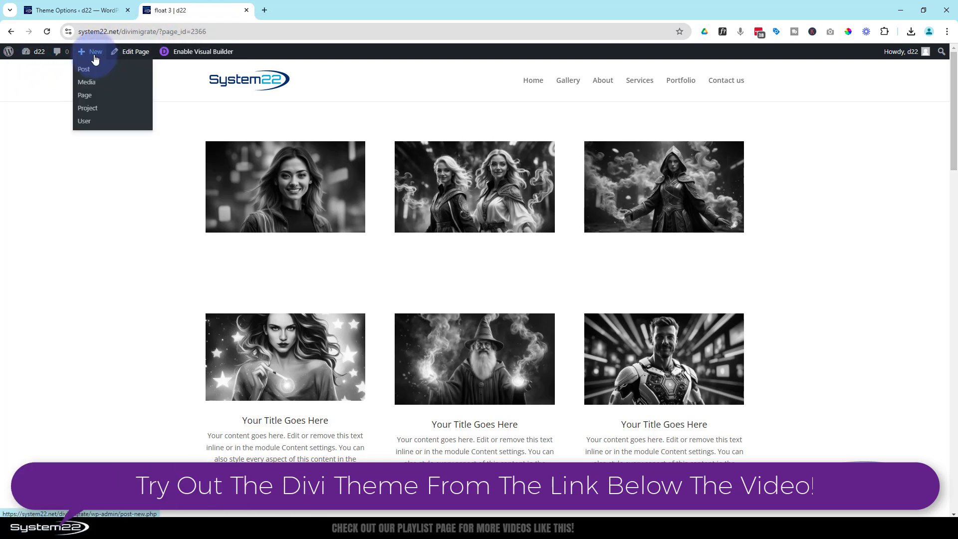
click(94, 93)
text(b)
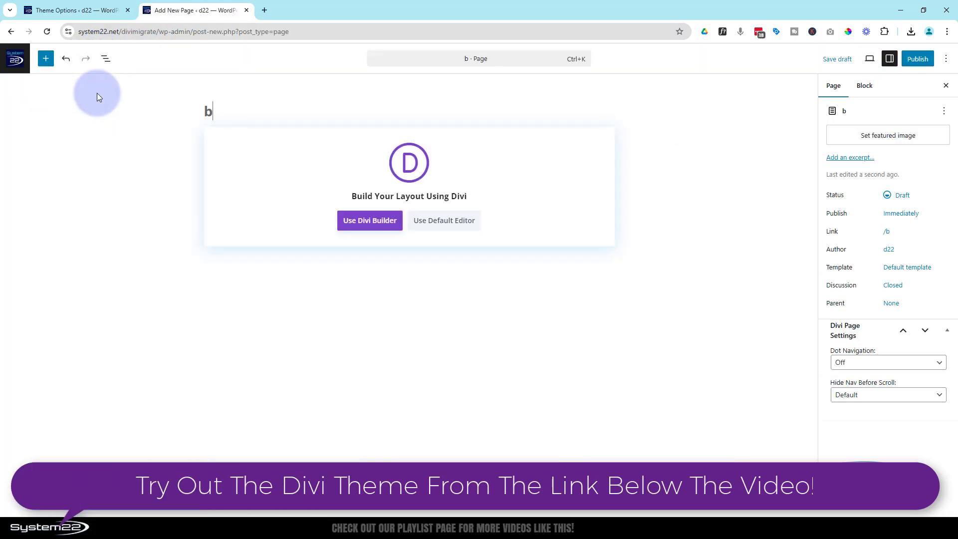
text(w)
click(366, 226)
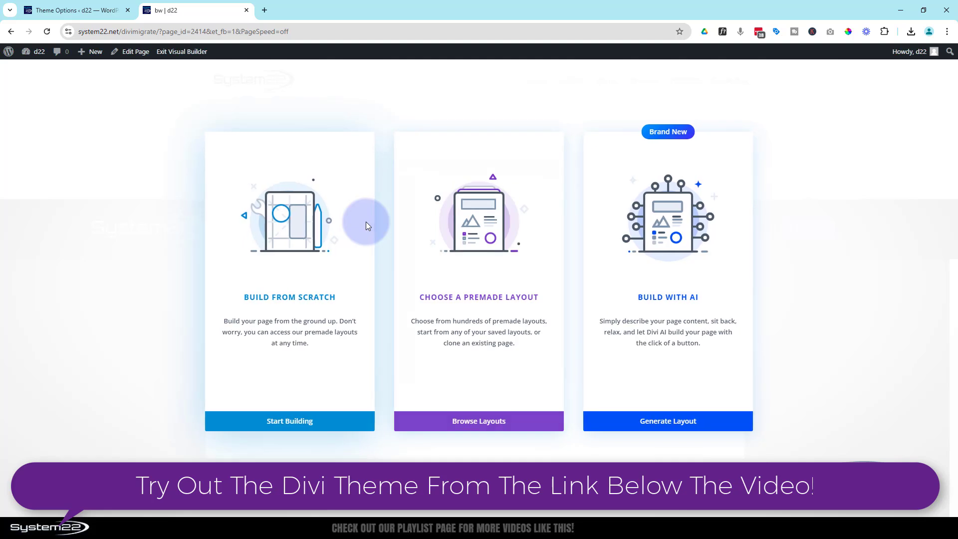
click(305, 422)
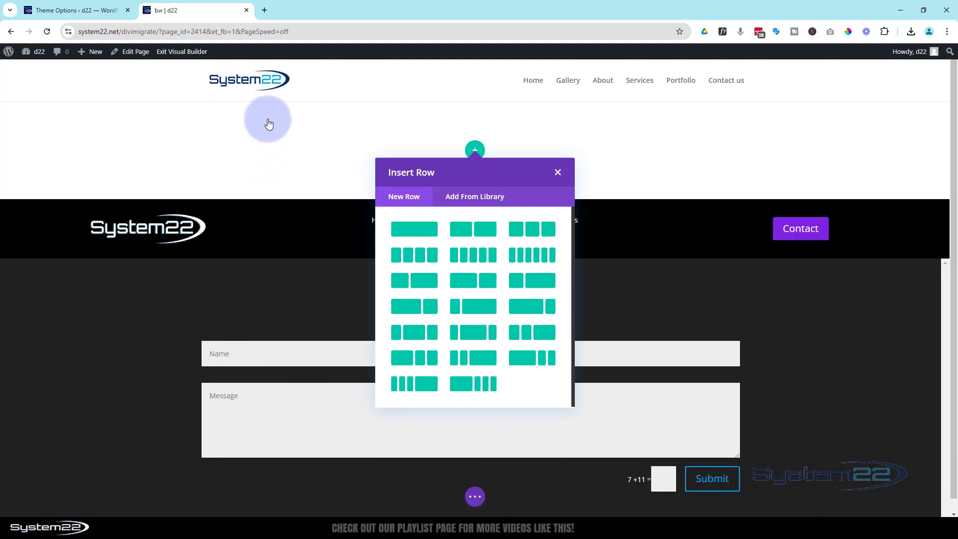
Insert a row with two equal columns and add an Image module to its first column
click(486, 234)
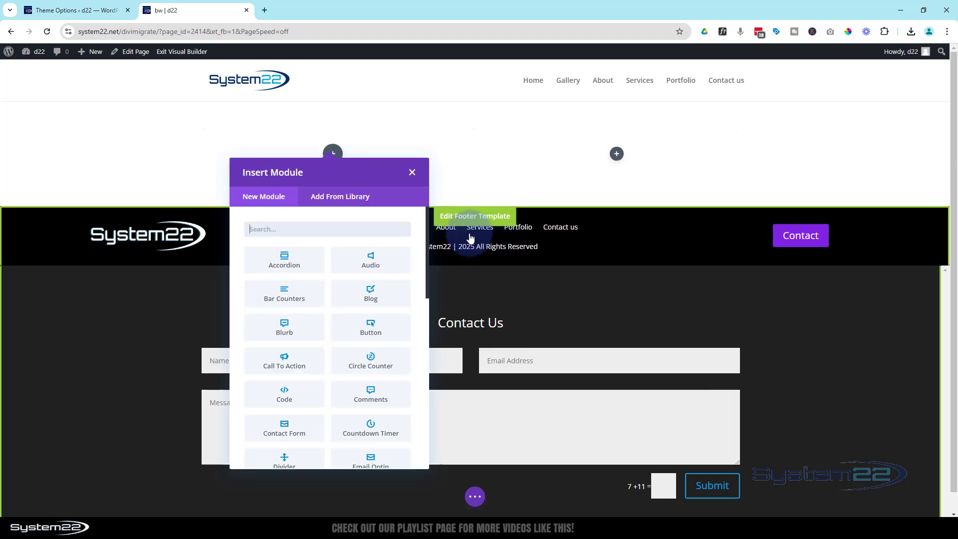
scroll(331, 272, down, 3)
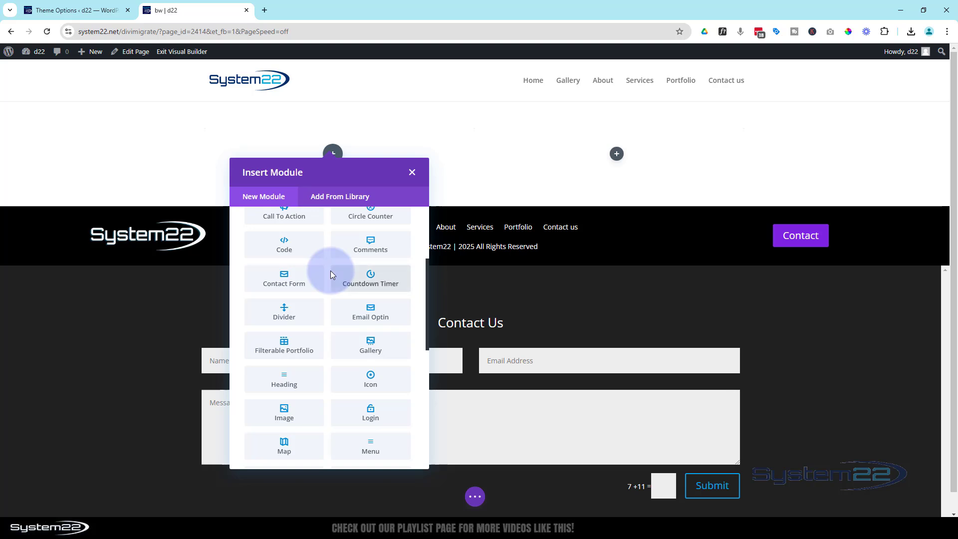
scroll(330, 274, down, 1)
click(296, 368)
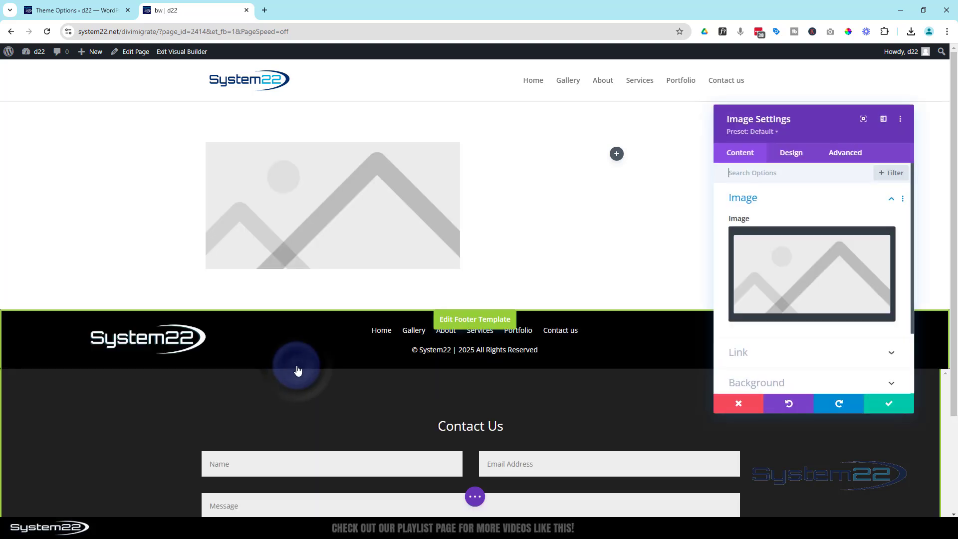
Set the module's image to the media library's first picture, the smiling woman against neon lights
click(802, 274)
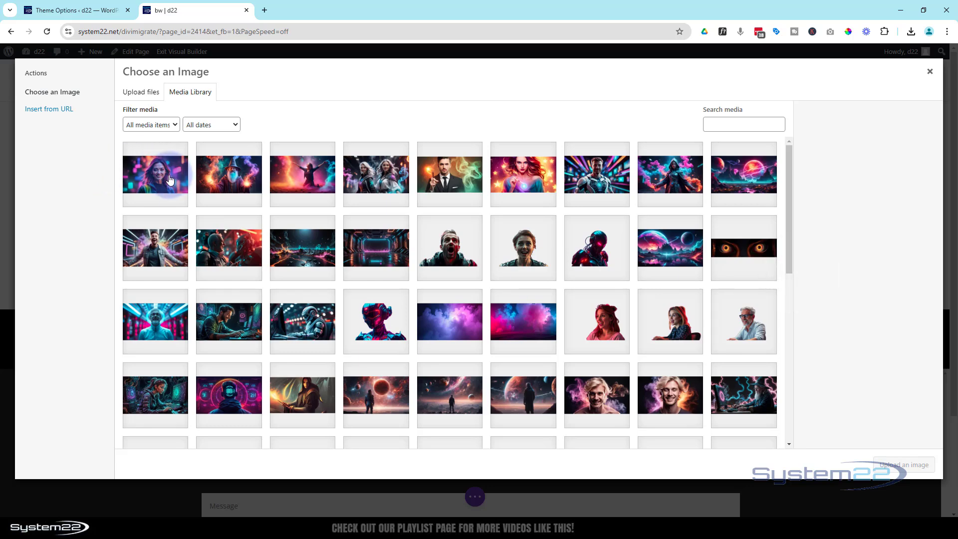
click(179, 182)
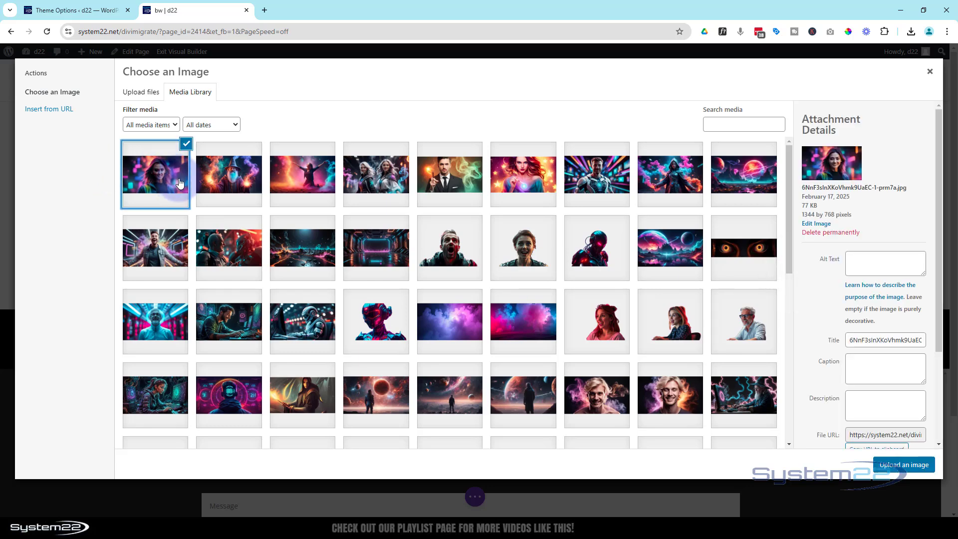
click(893, 465)
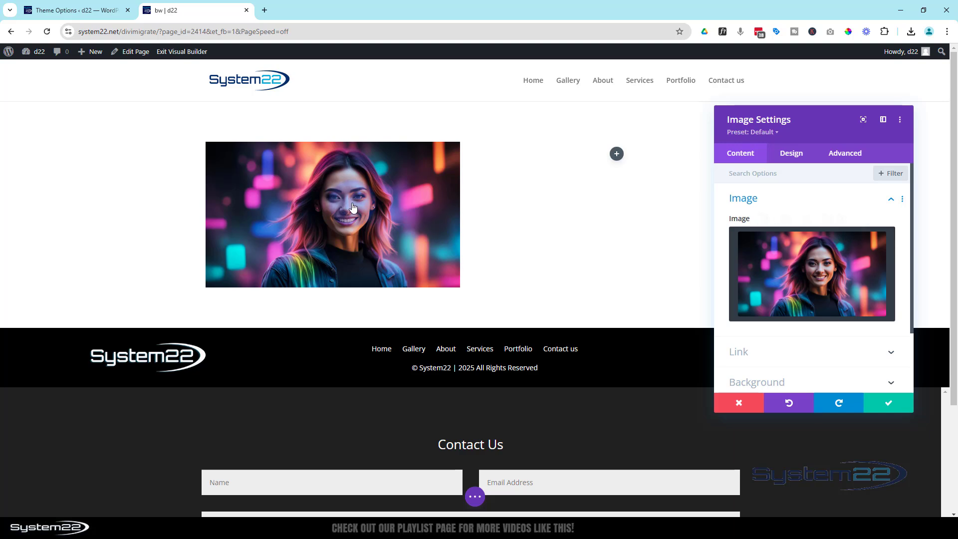
Open the Filters design settings of the image module
click(795, 159)
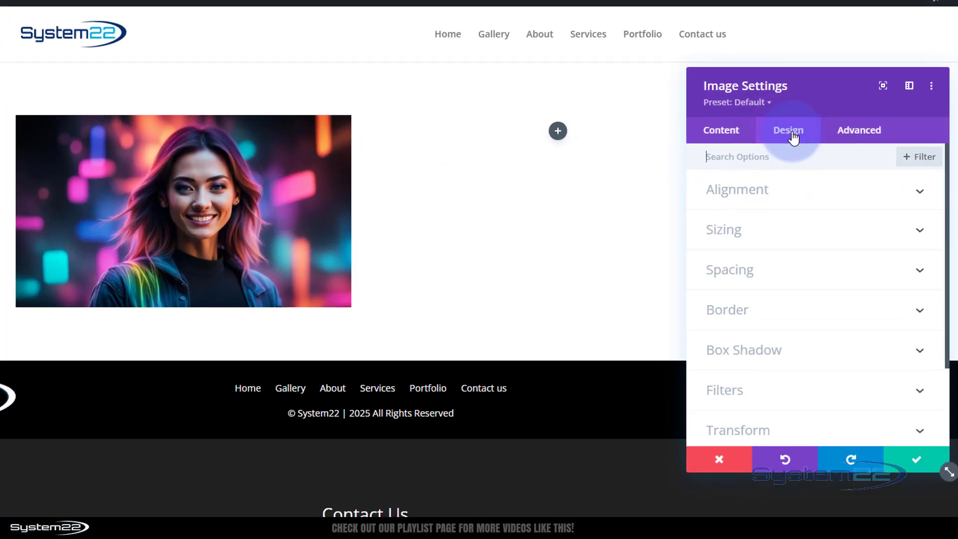
scroll(779, 250, down, 3)
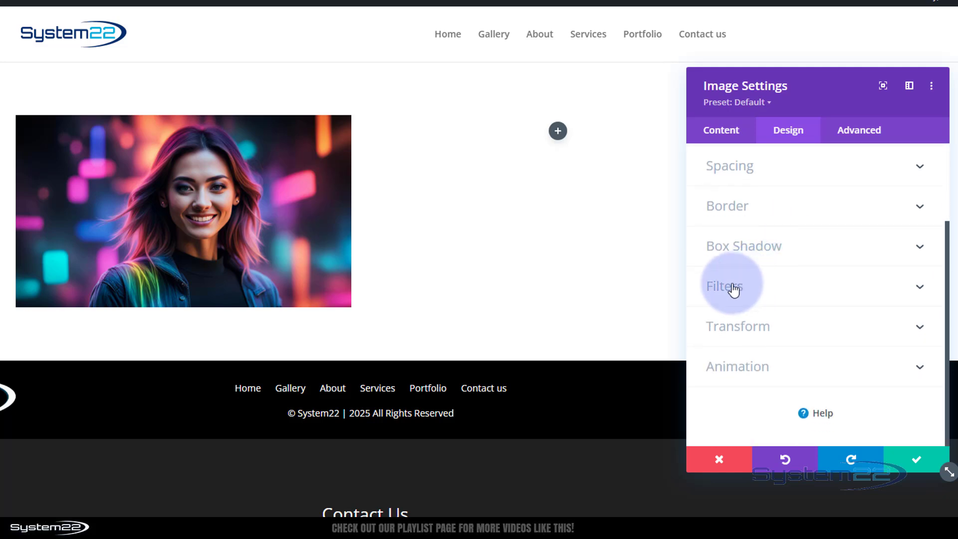
click(773, 288)
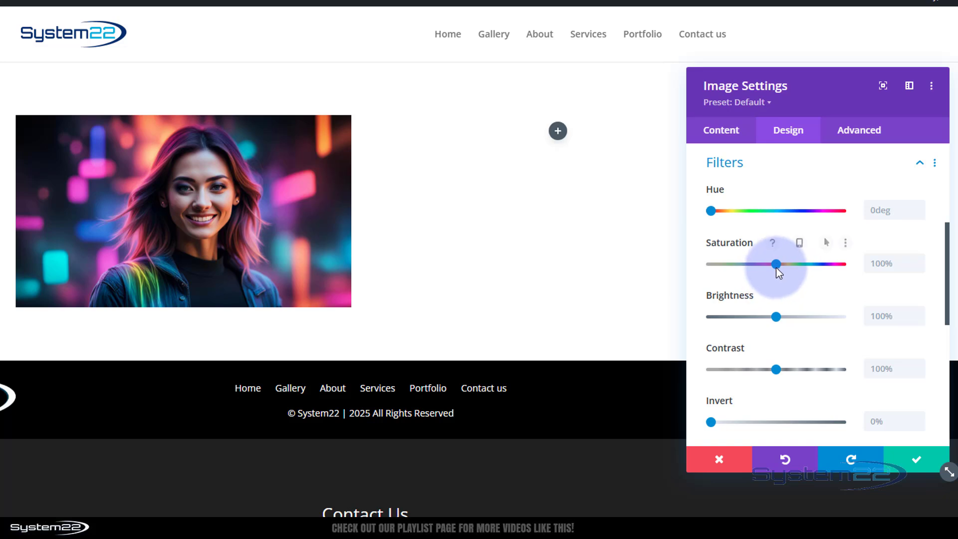
Try the image's Saturation filter at 2% and 200%, and clear the value back to the default
click(713, 264)
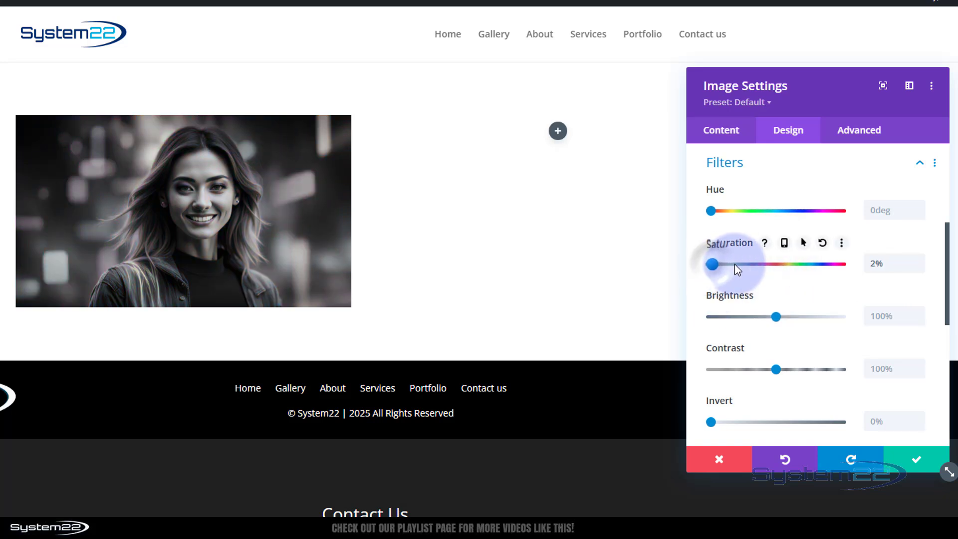
drag(714, 264, 739, 264)
click(841, 261)
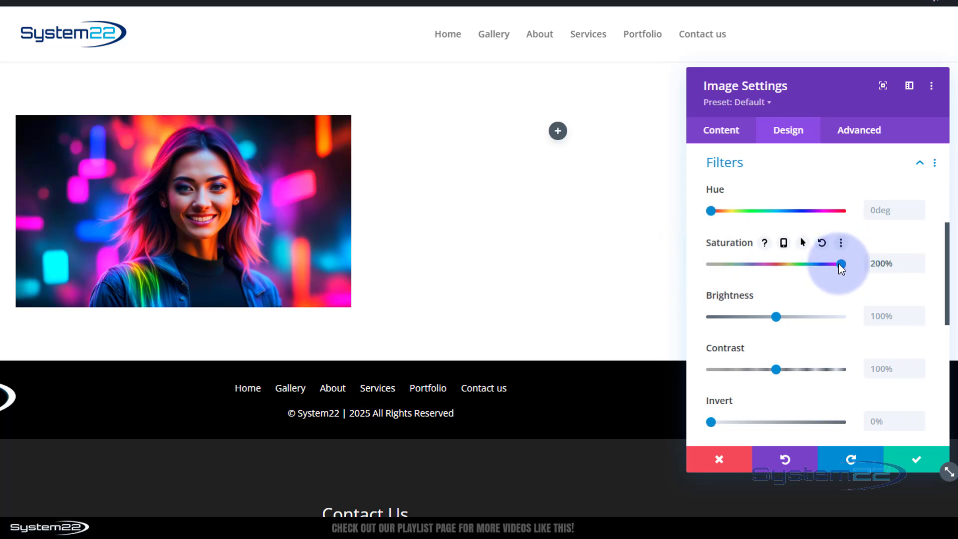
drag(891, 262, 853, 262)
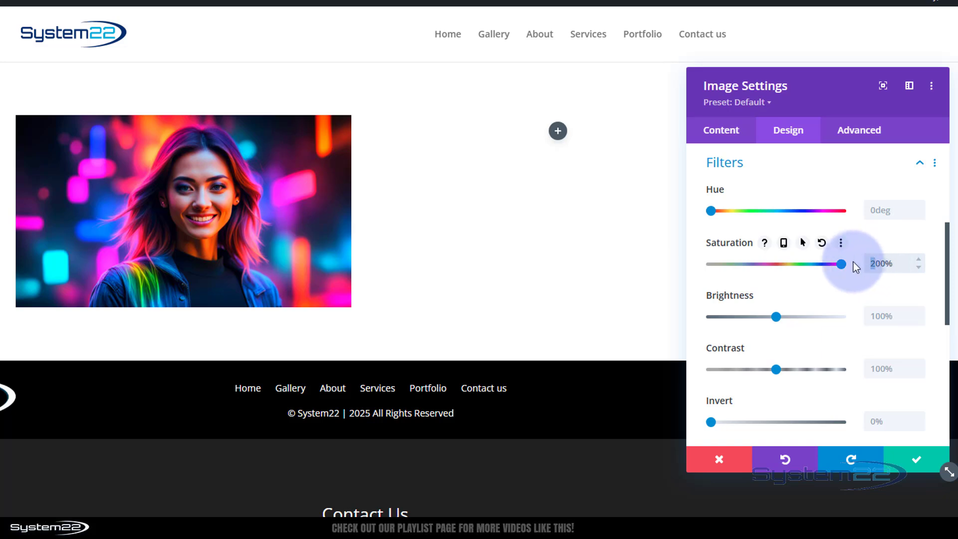
key(BackSpace)
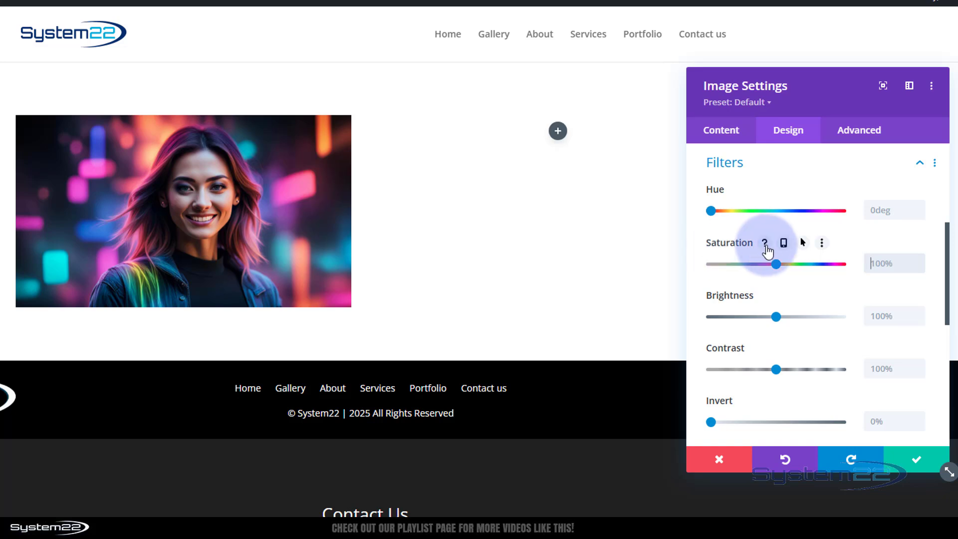
Enable separate hover options for the image's Saturation filter and set its desktop value to 0%
click(804, 246)
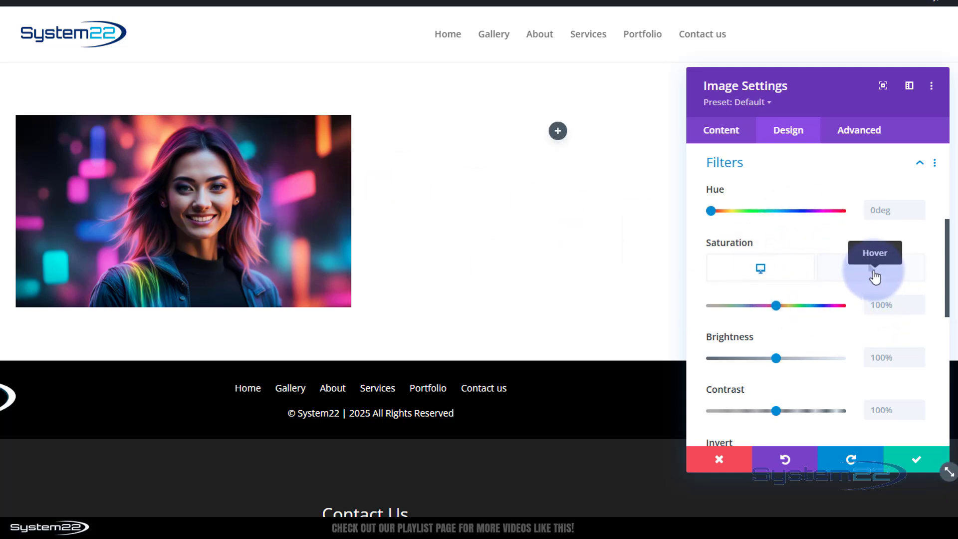
click(873, 273)
click(904, 274)
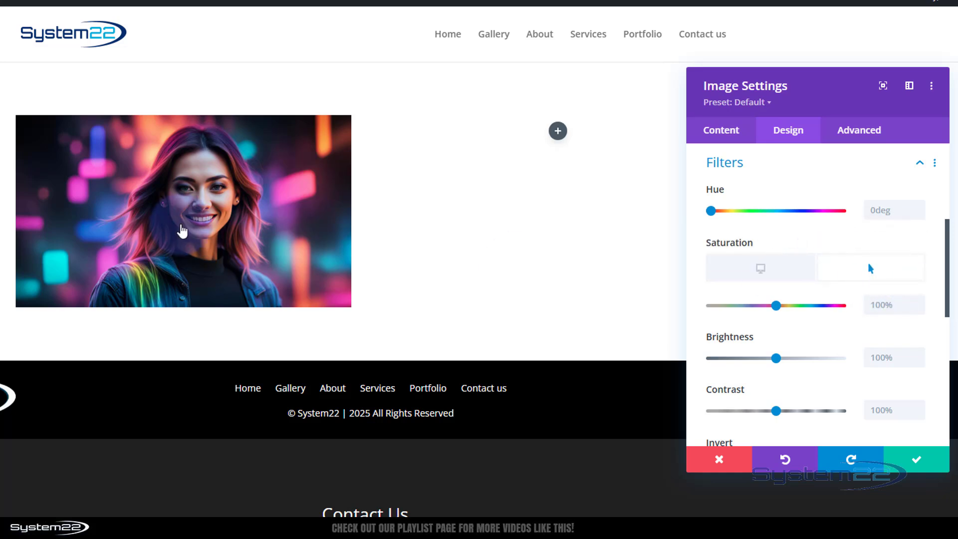
click(788, 268)
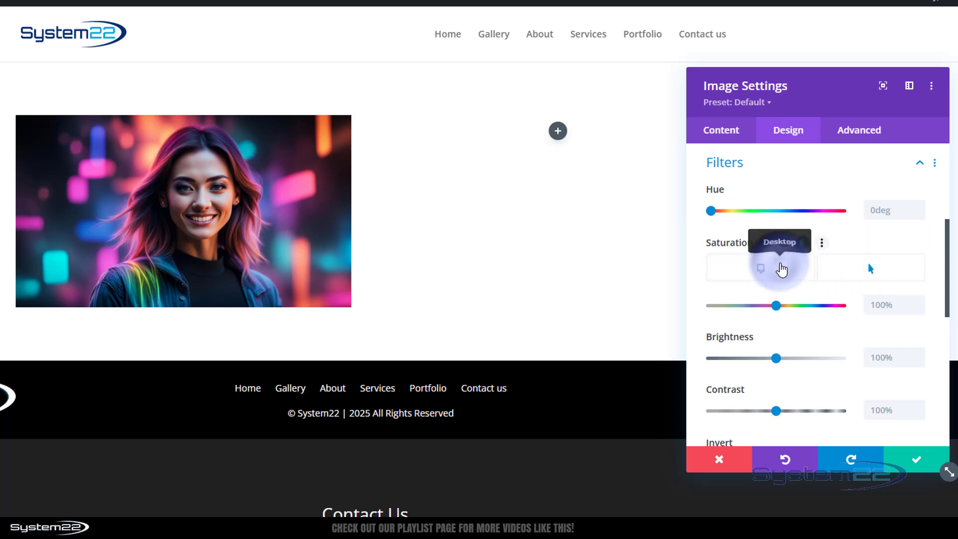
click(781, 268)
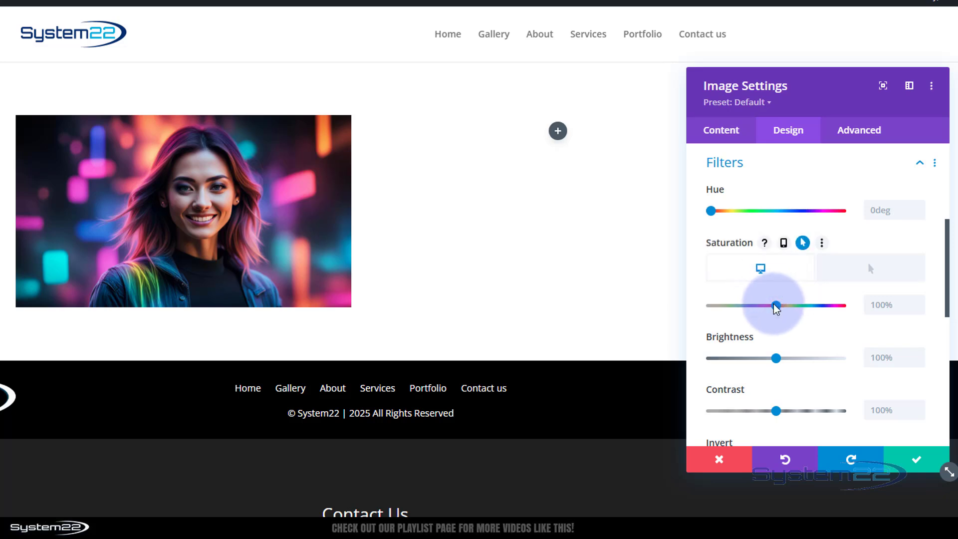
drag(776, 306, 711, 306)
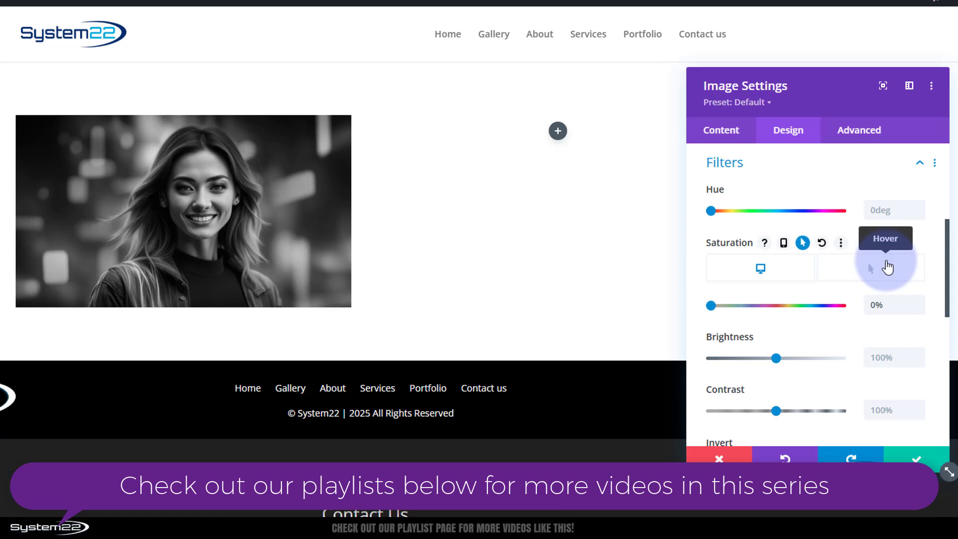
Set the image's hover Saturation to 100% and compare the desktop and hover states
click(885, 269)
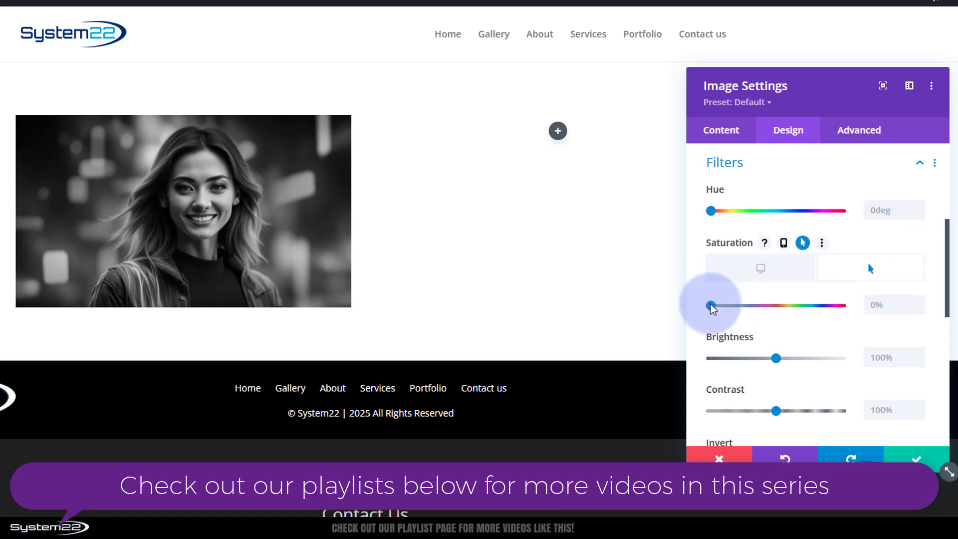
drag(708, 310, 778, 308)
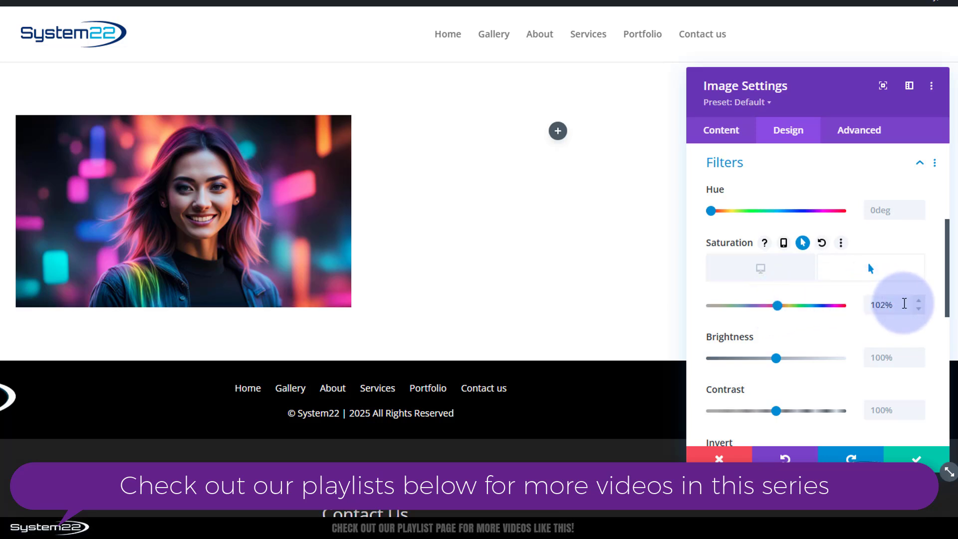
click(920, 312)
click(920, 312)
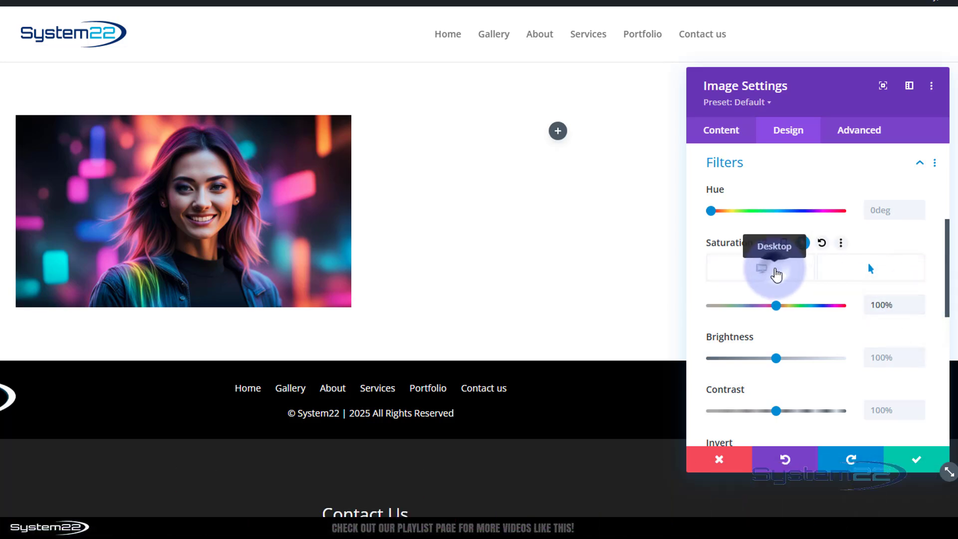
click(776, 274)
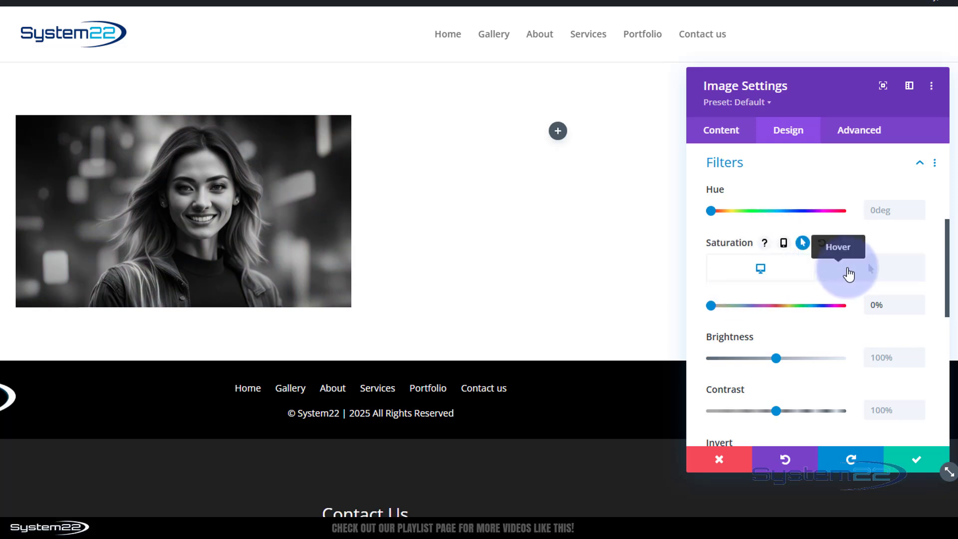
click(858, 271)
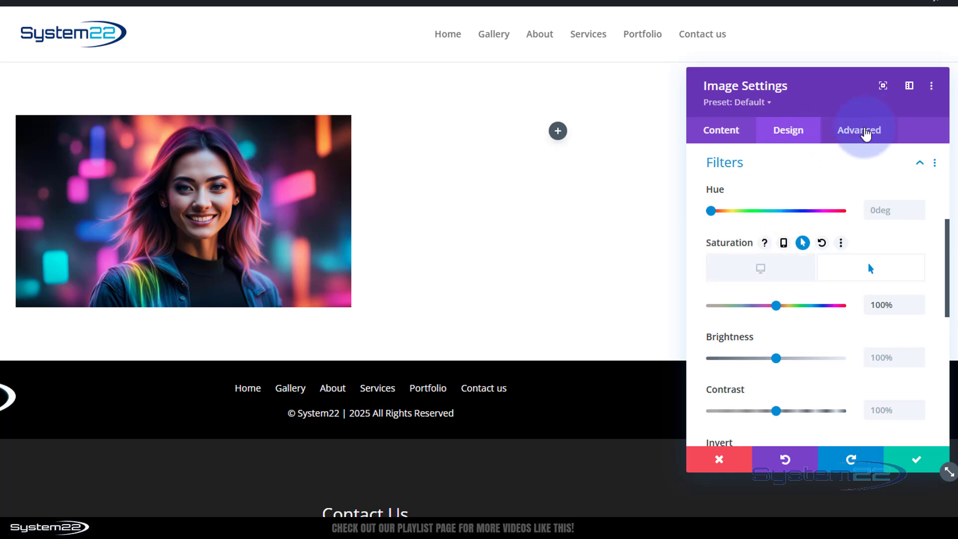
Set the image's transition duration to 750ms and its speed curve to Ease-In-Out, and save the module settings
click(866, 132)
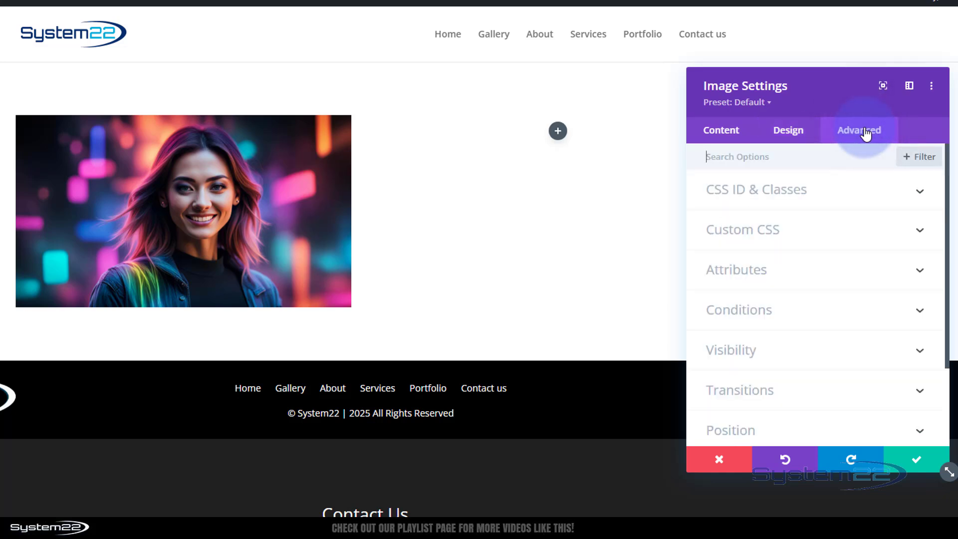
click(837, 390)
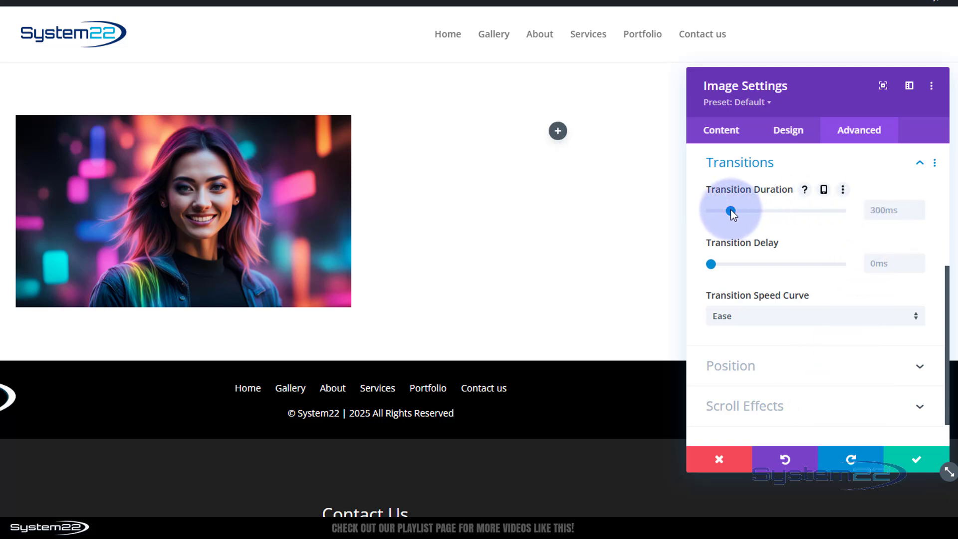
drag(731, 210, 752, 211)
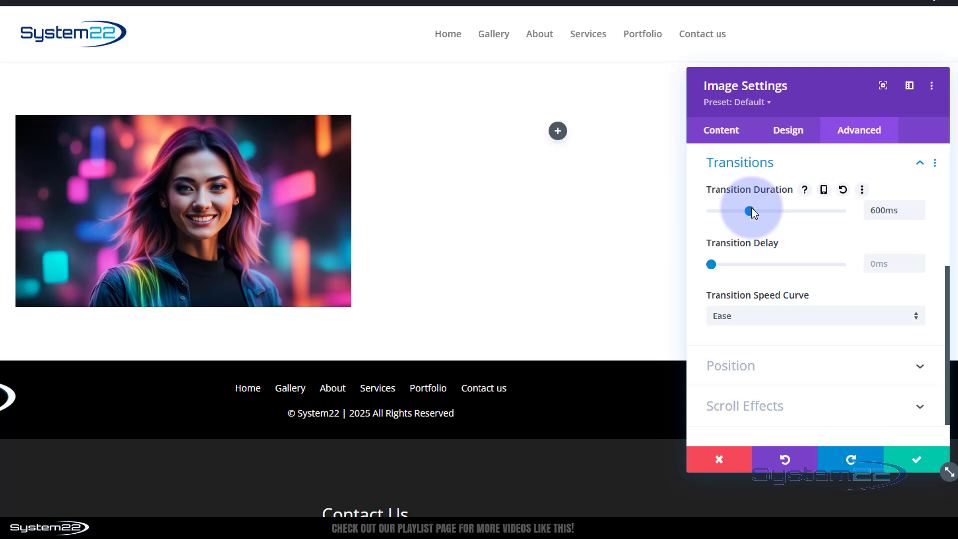
drag(757, 213, 761, 212)
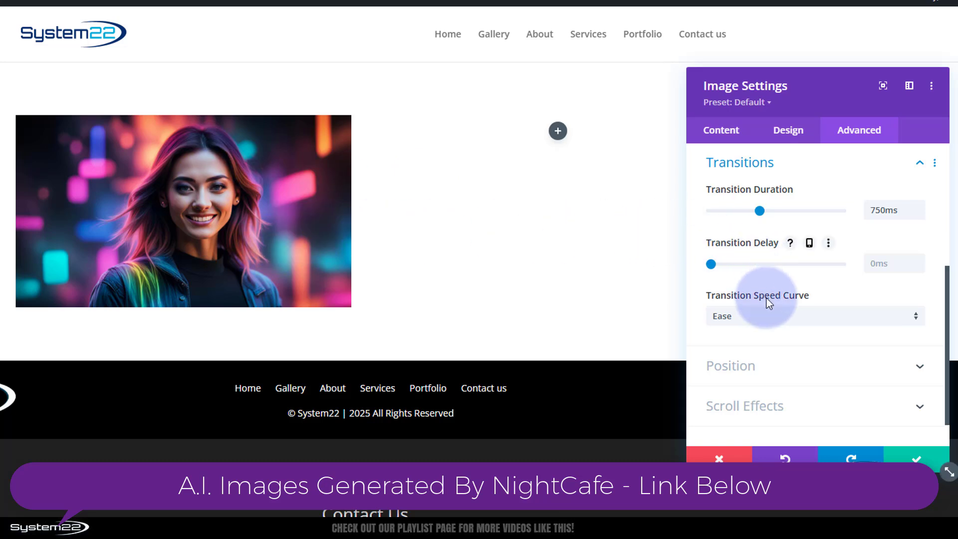
click(774, 316)
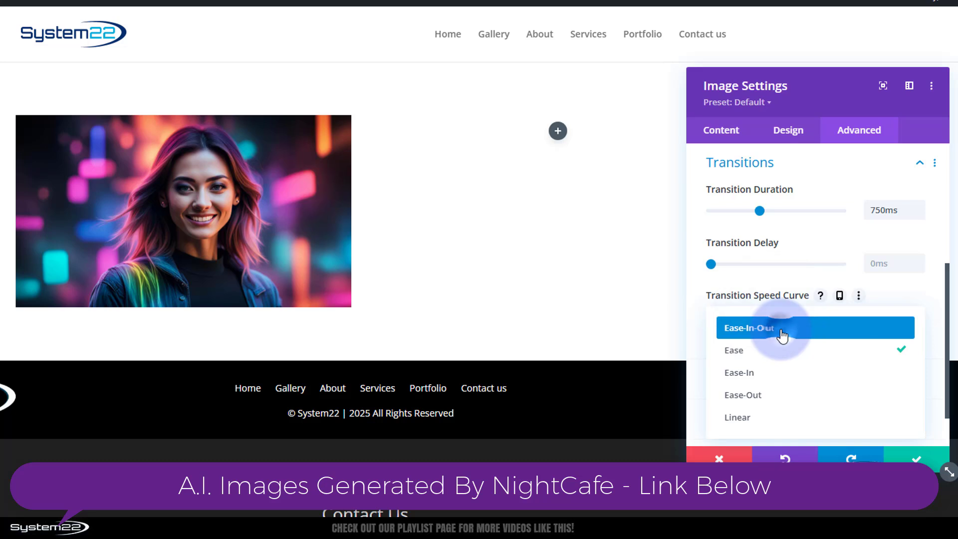
click(782, 330)
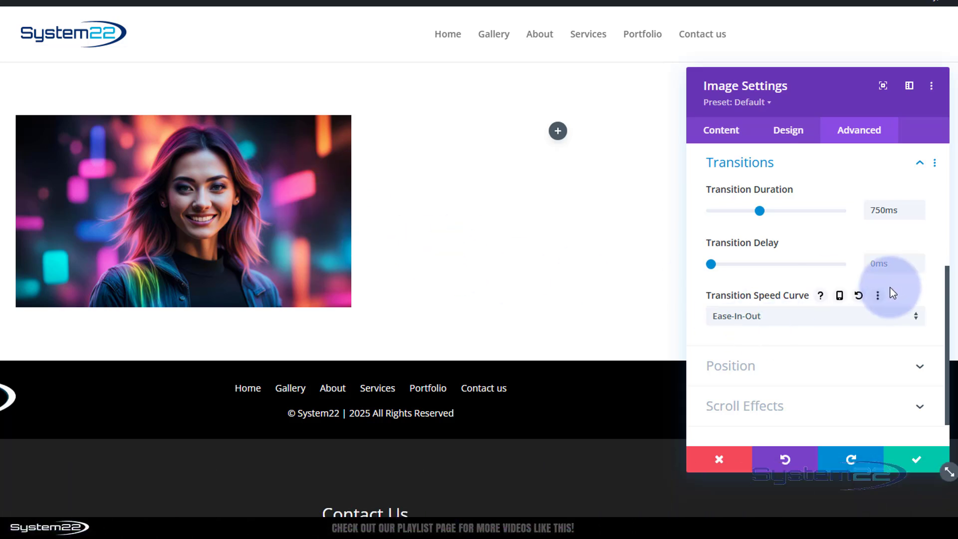
click(927, 469)
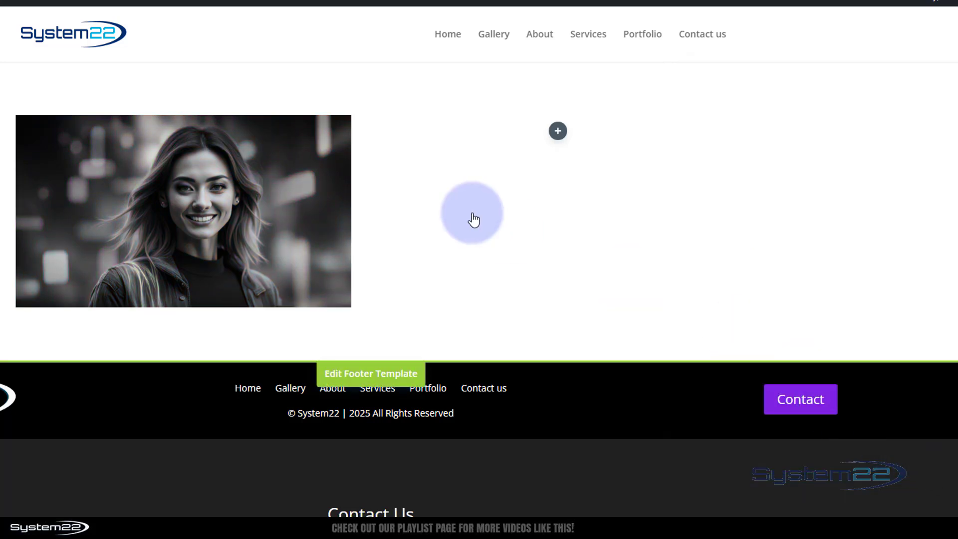
Duplicate the black and white image module and move one copy into the empty second column
mouse_move(285, 208)
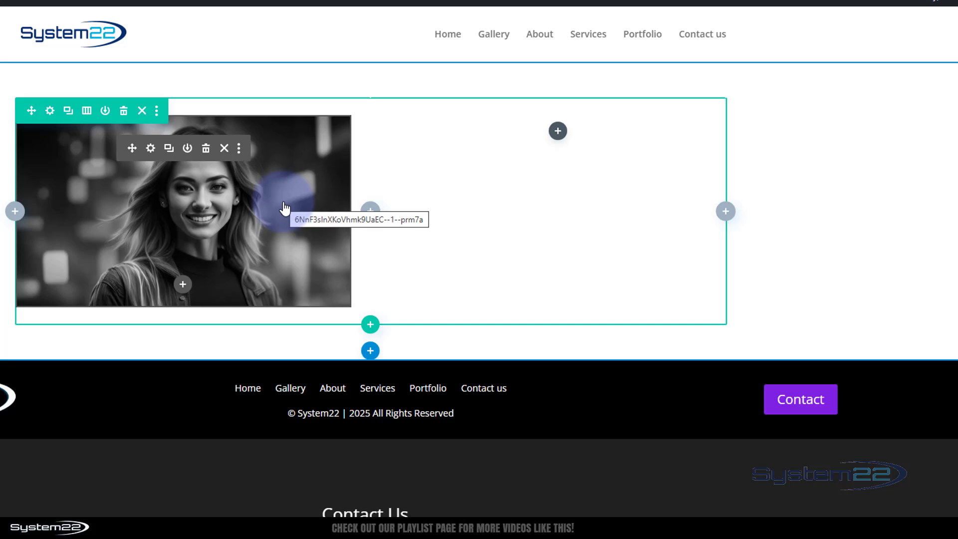
click(170, 150)
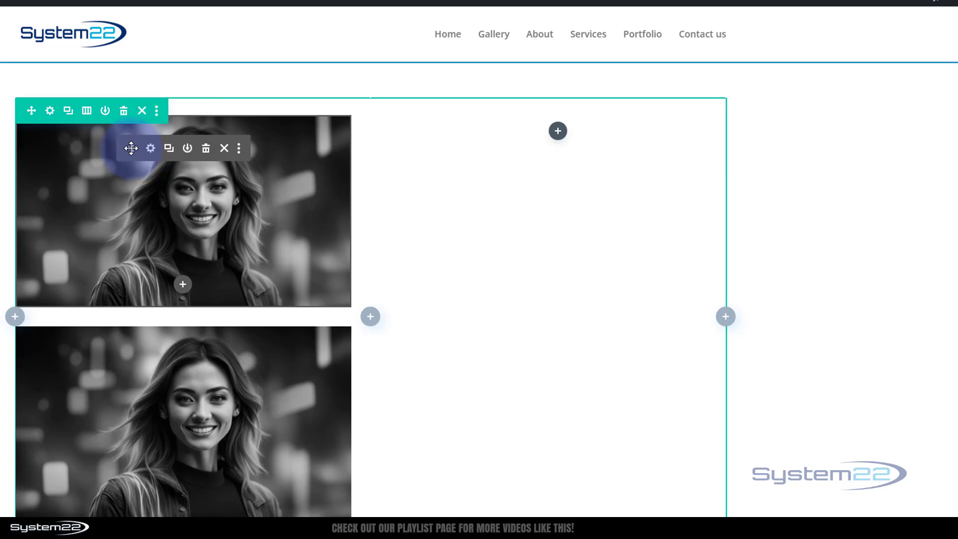
drag(131, 148, 502, 145)
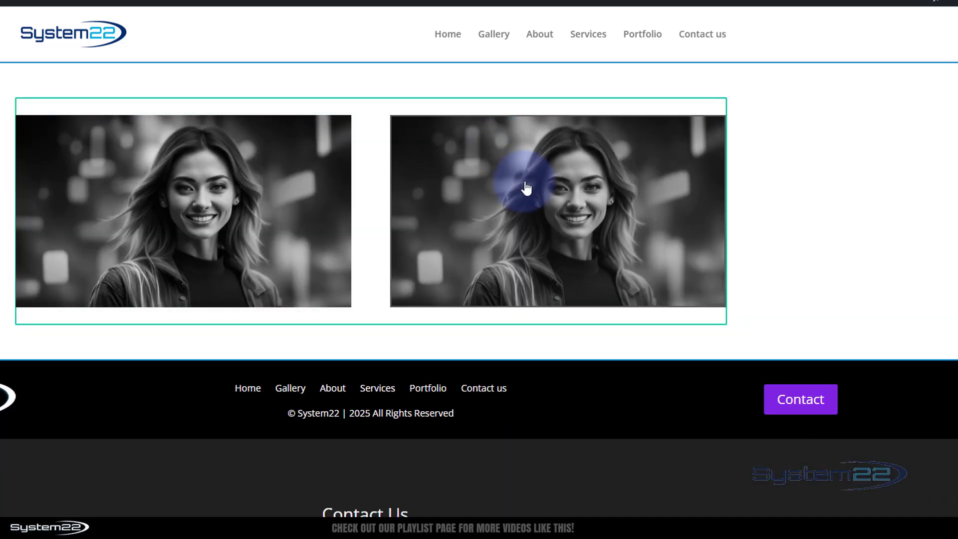
Replace the second column's image with the wizard picture from the media library and save the module
mouse_move(524, 186)
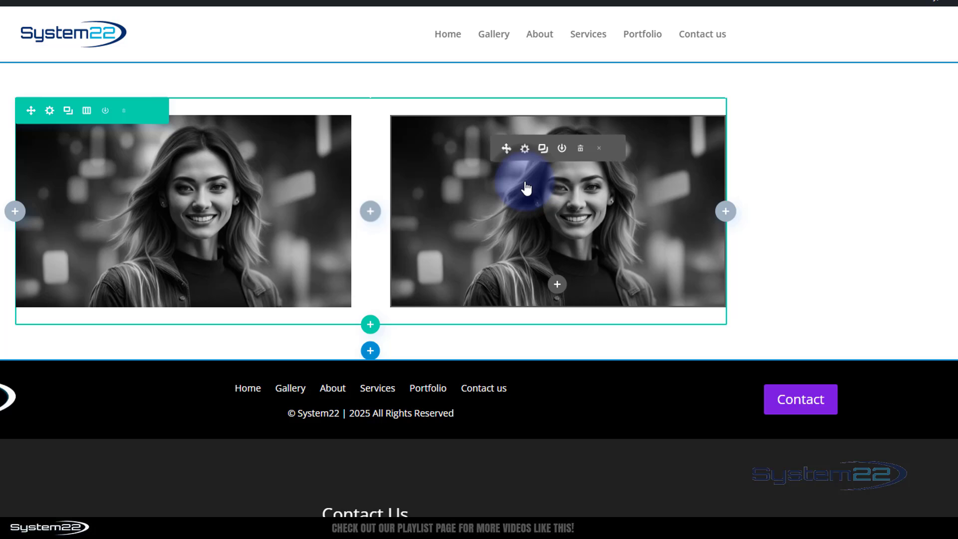
click(524, 149)
click(824, 296)
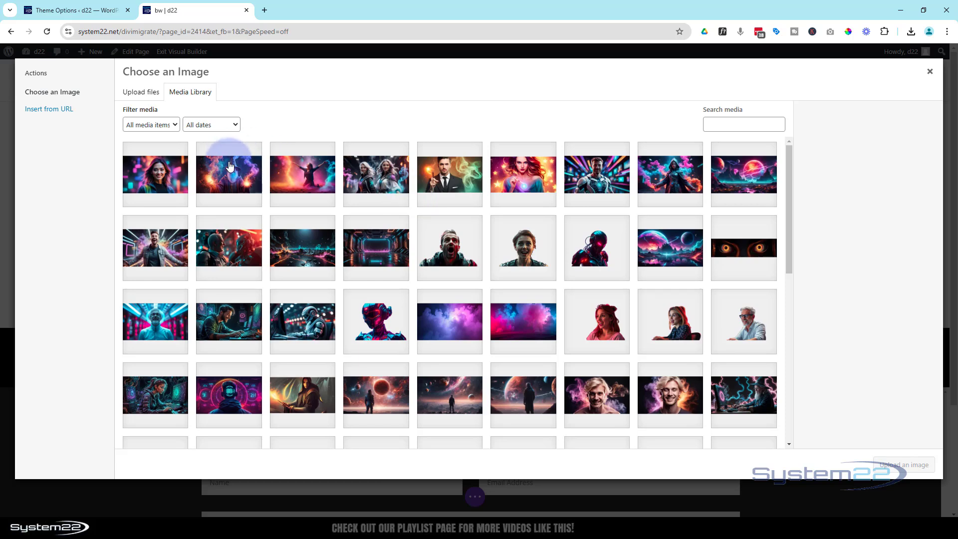
click(230, 166)
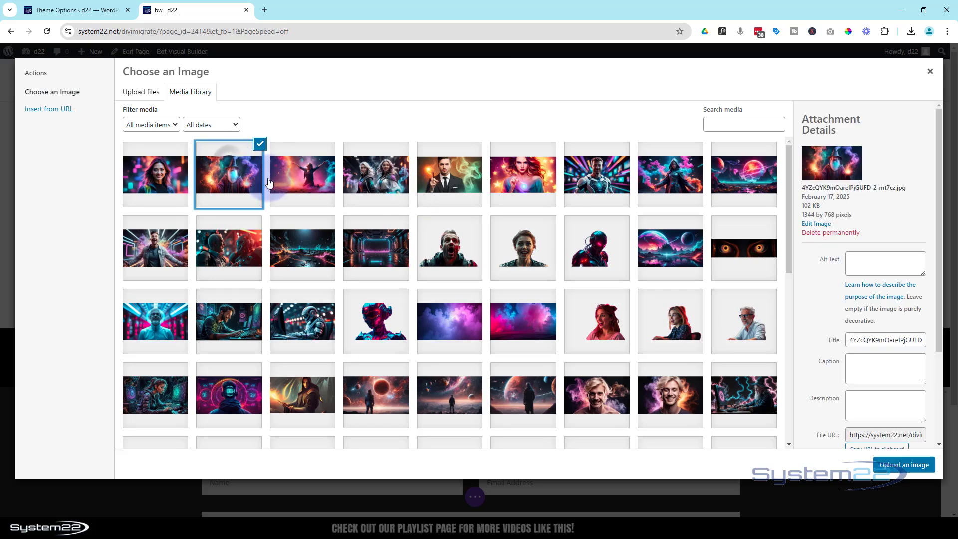
click(895, 465)
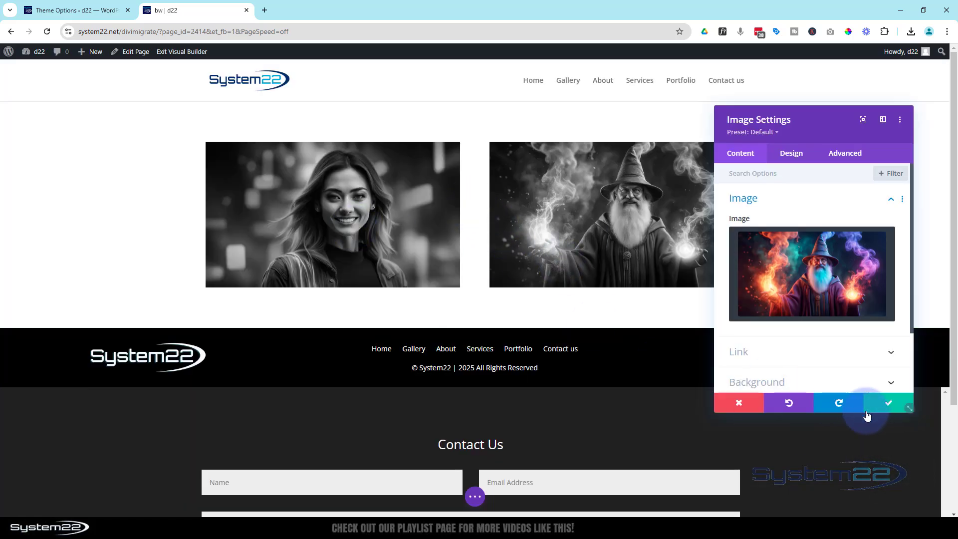
click(889, 404)
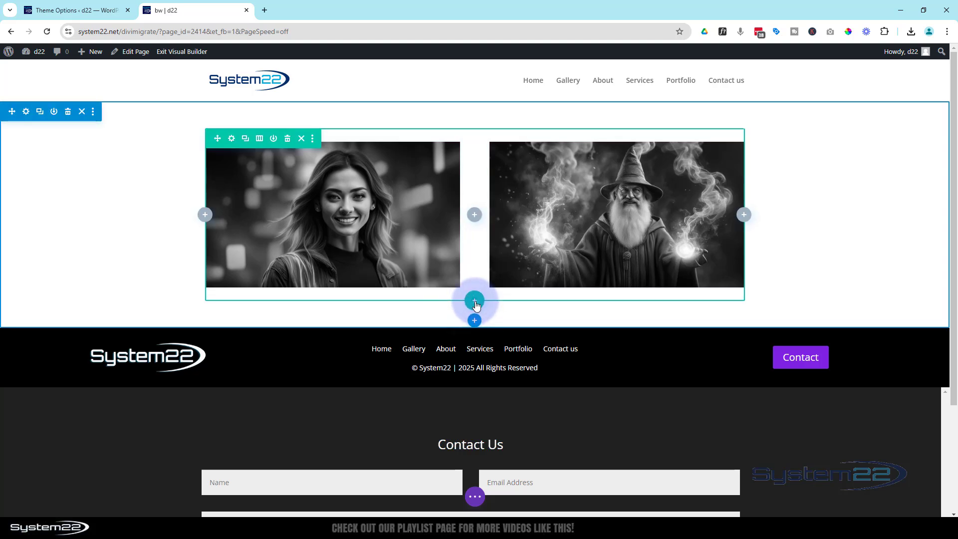
Insert a row with two equal columns below the images and add a Blurb module to its first column
click(475, 301)
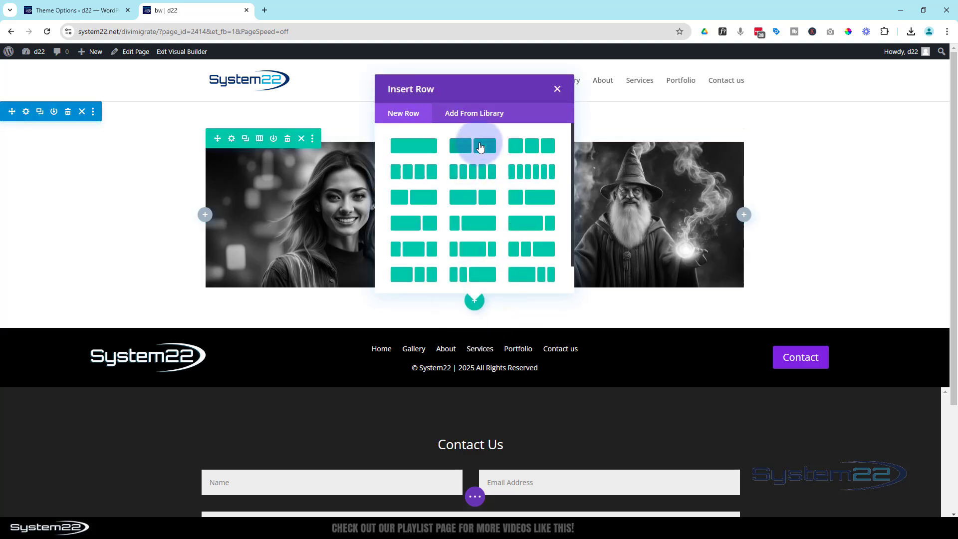
click(480, 146)
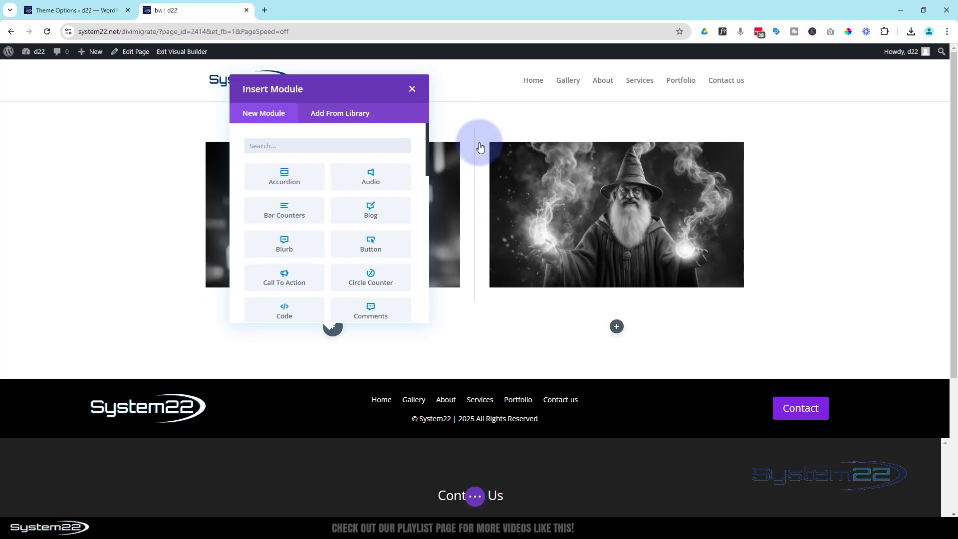
click(277, 250)
scroll(547, 354, down, 2)
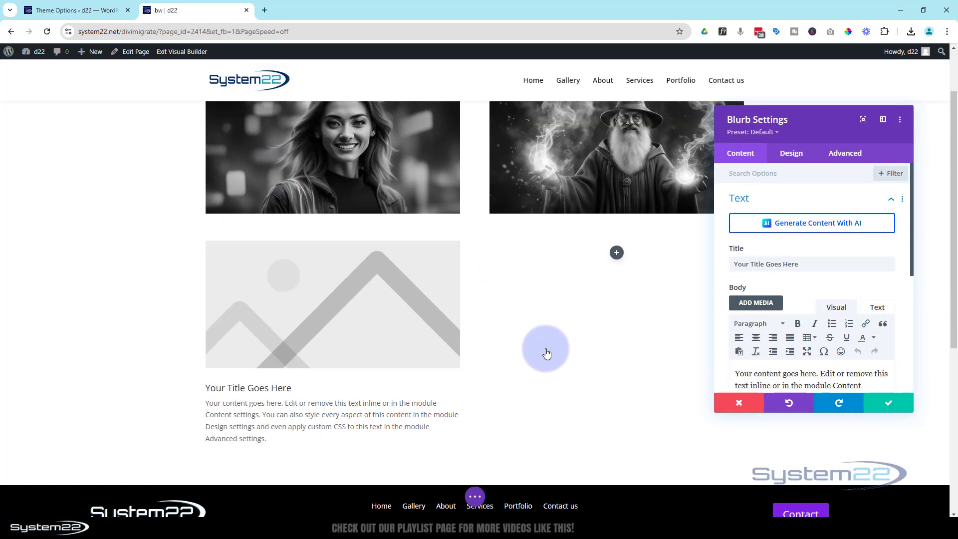
scroll(546, 353, down, 1)
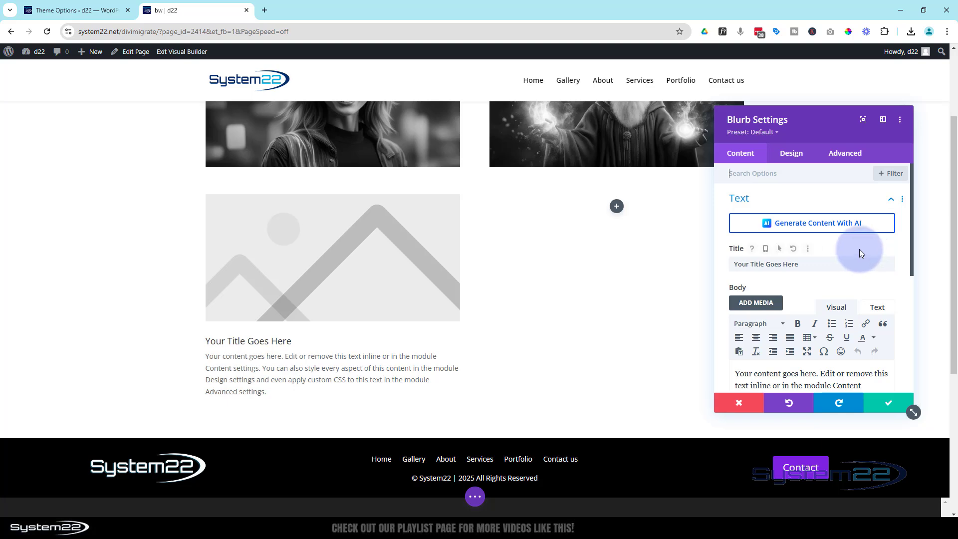
Set the blurb's image to the media library picture of two women surrounded by coloured smoke
scroll(860, 250, down, 2)
scroll(860, 250, down, 2)
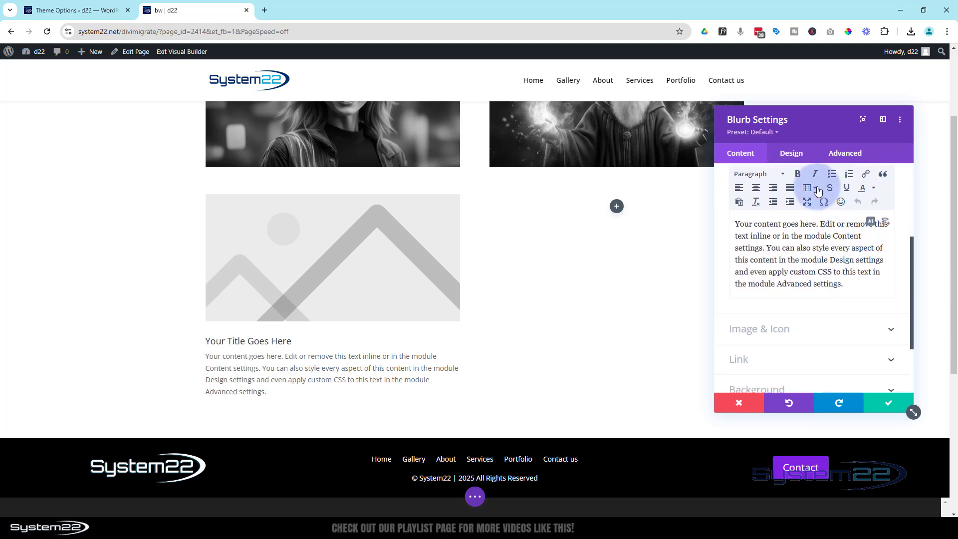
click(787, 333)
click(788, 319)
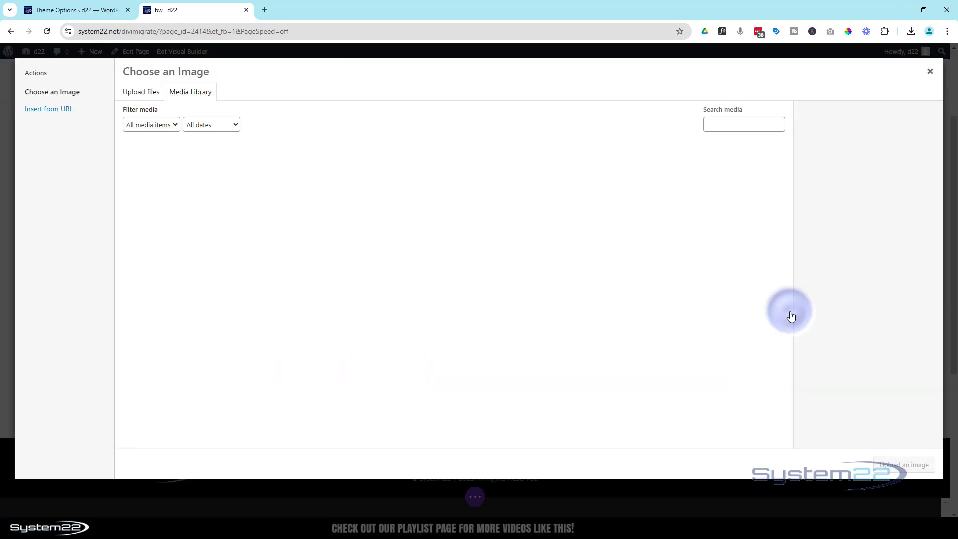
click(378, 176)
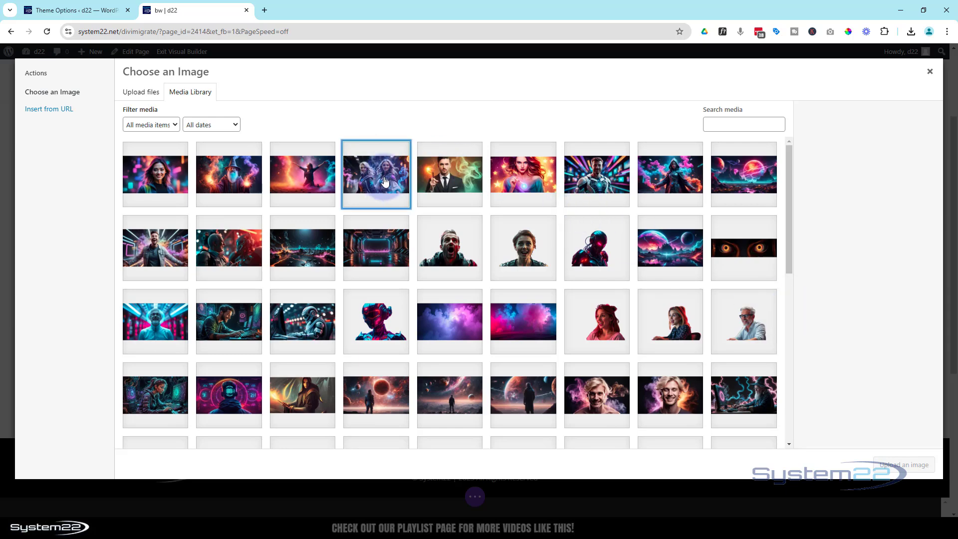
click(907, 464)
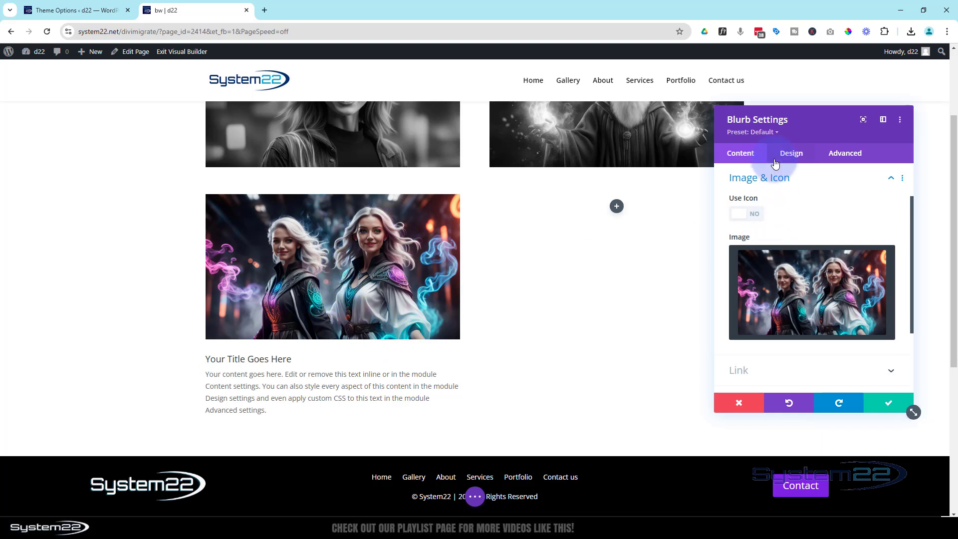
Enable separate hover options for the Image/Icon Saturation filter in the blurb's Image & Icon design settings
click(793, 155)
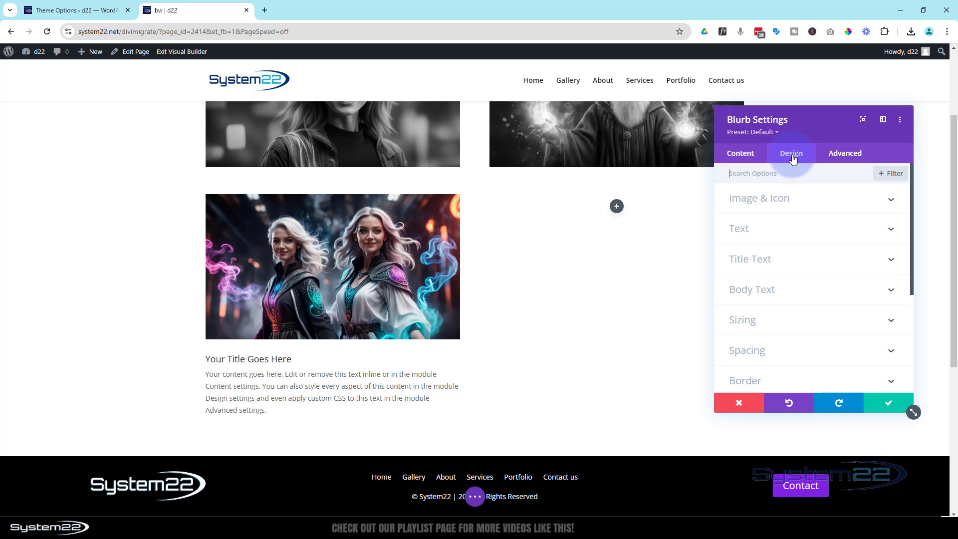
scroll(830, 327, down, 2)
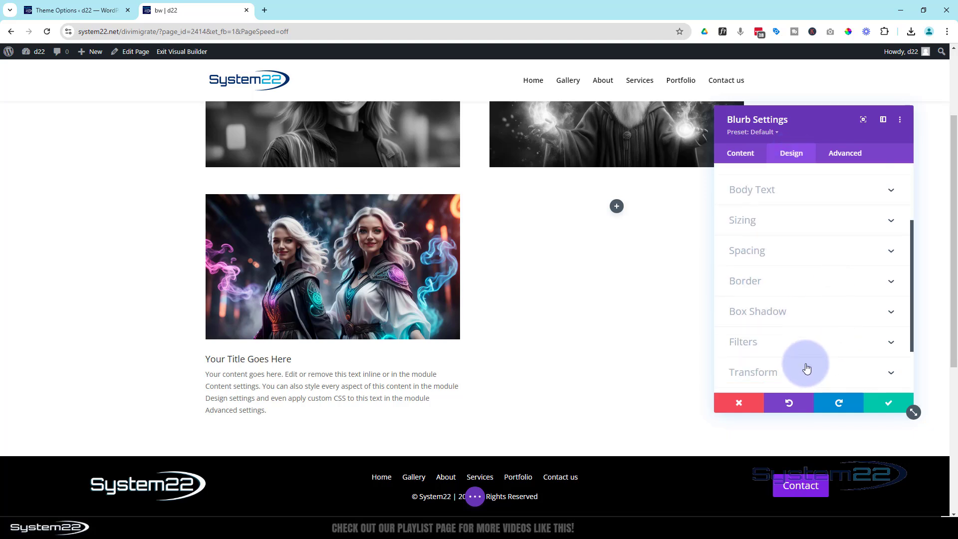
scroll(812, 353, up, 3)
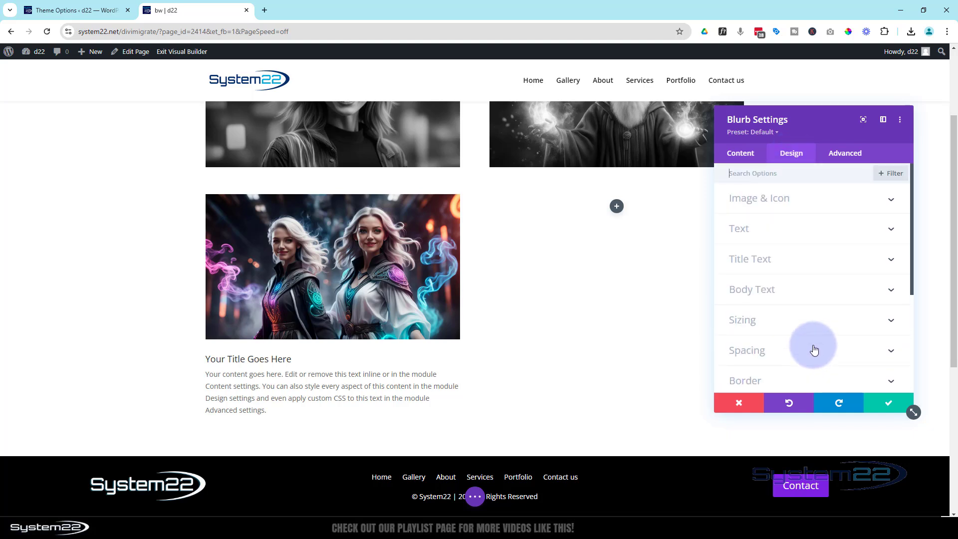
click(818, 205)
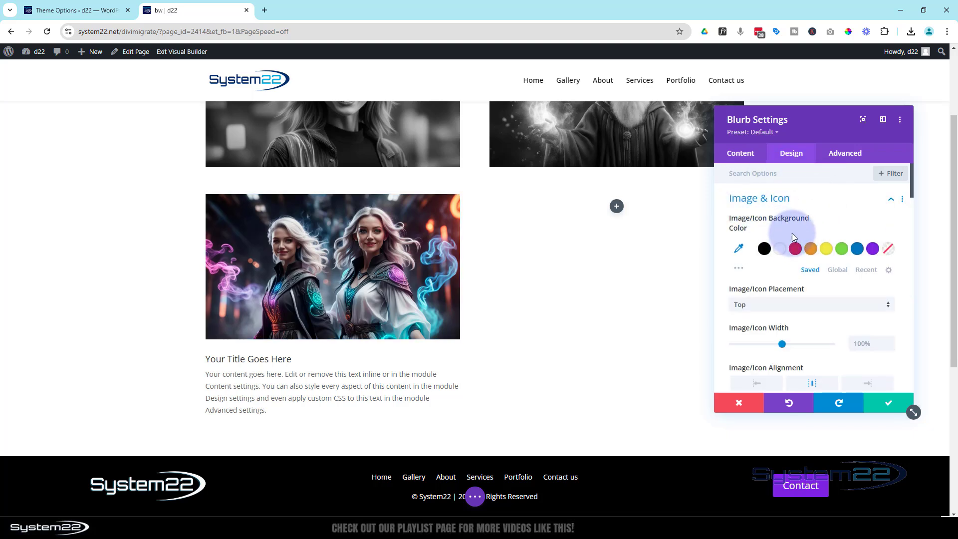
scroll(822, 258, down, 5)
scroll(822, 263, down, 5)
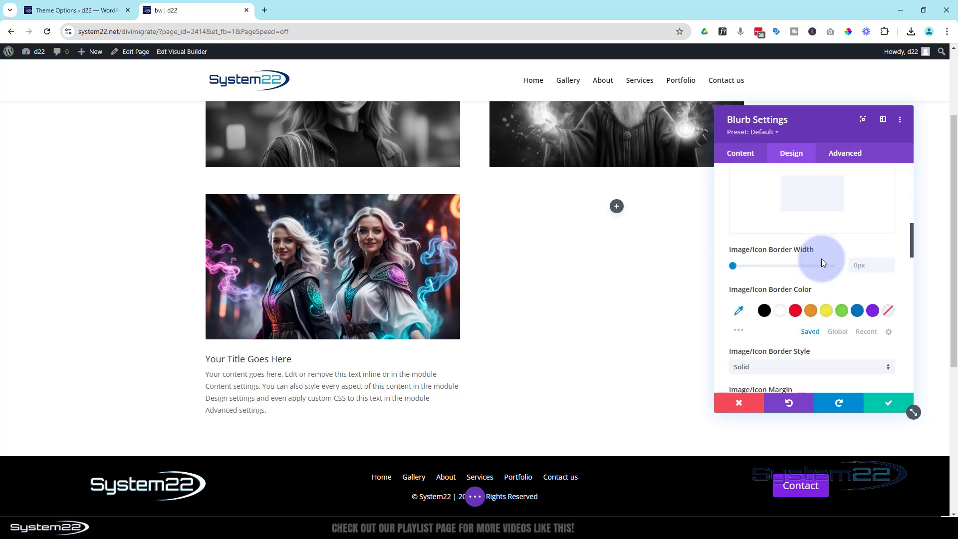
scroll(821, 259, down, 2)
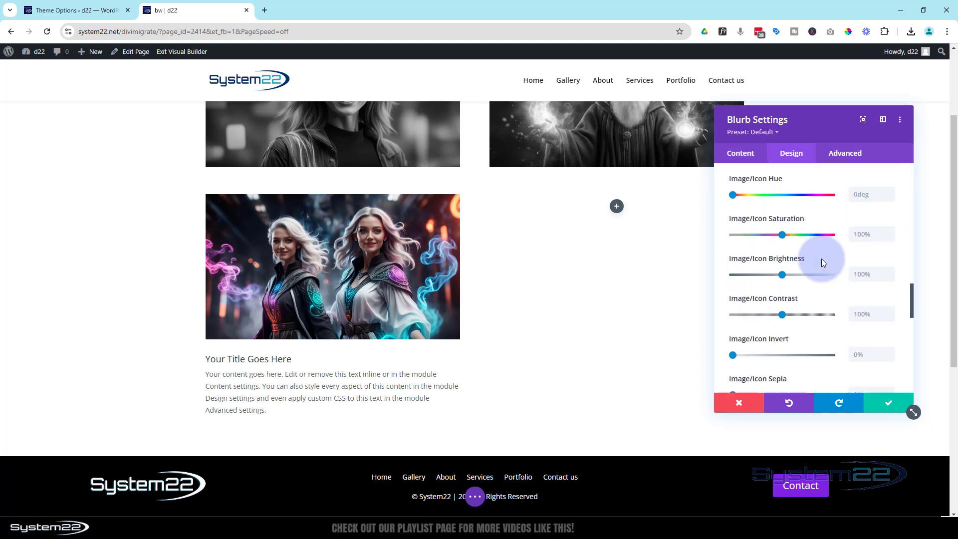
scroll(779, 195, up, 1)
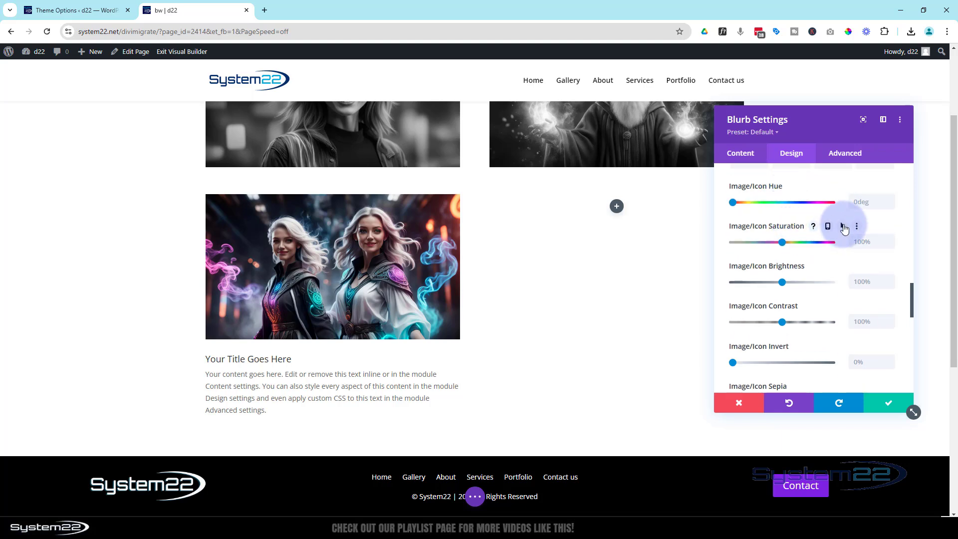
click(843, 228)
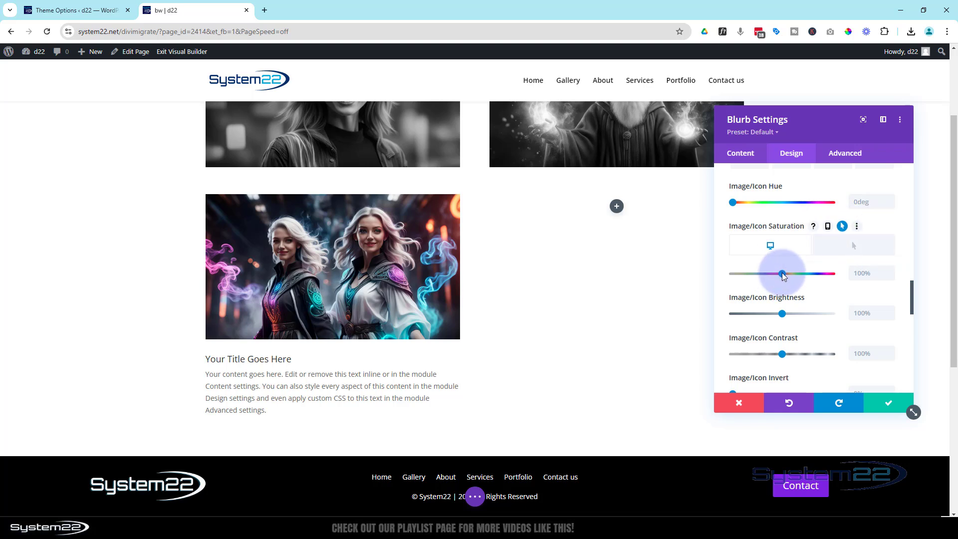
Set the blurb's Image/Icon Saturation to 101% for desktop and 0% for hover, and save the module
mouse_move(782, 273)
mouse_down()
mouse_move(730, 270)
mouse_move(784, 269)
mouse_up()
click(890, 278)
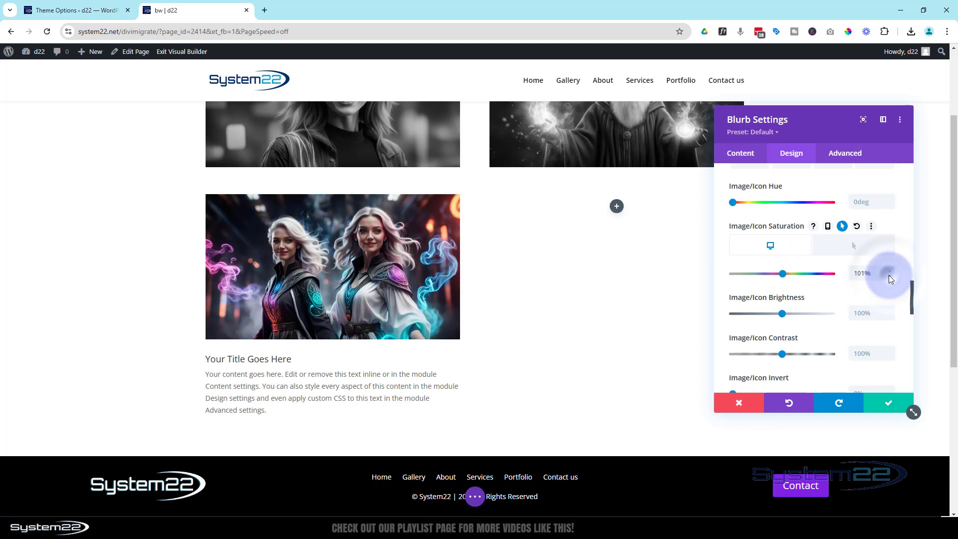
click(847, 255)
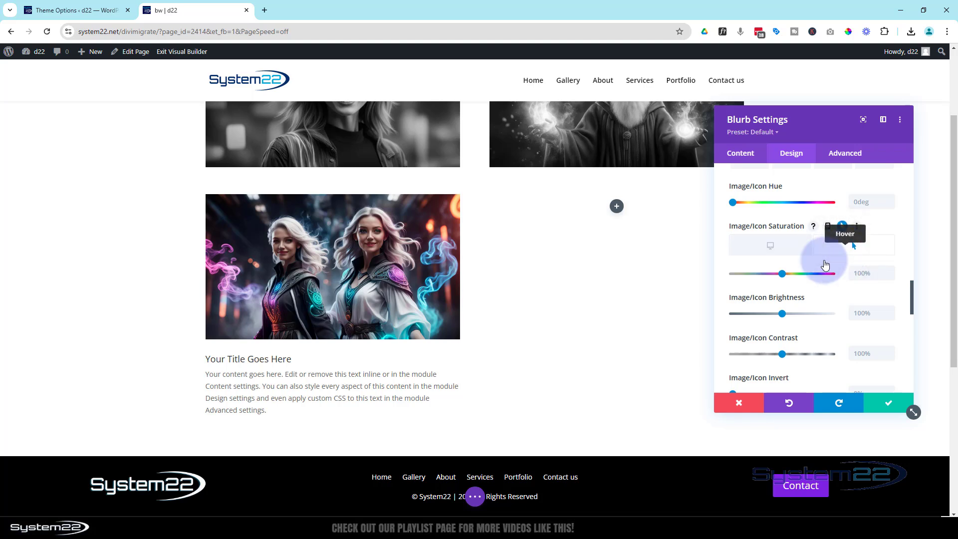
click(784, 275)
drag(784, 275, 723, 271)
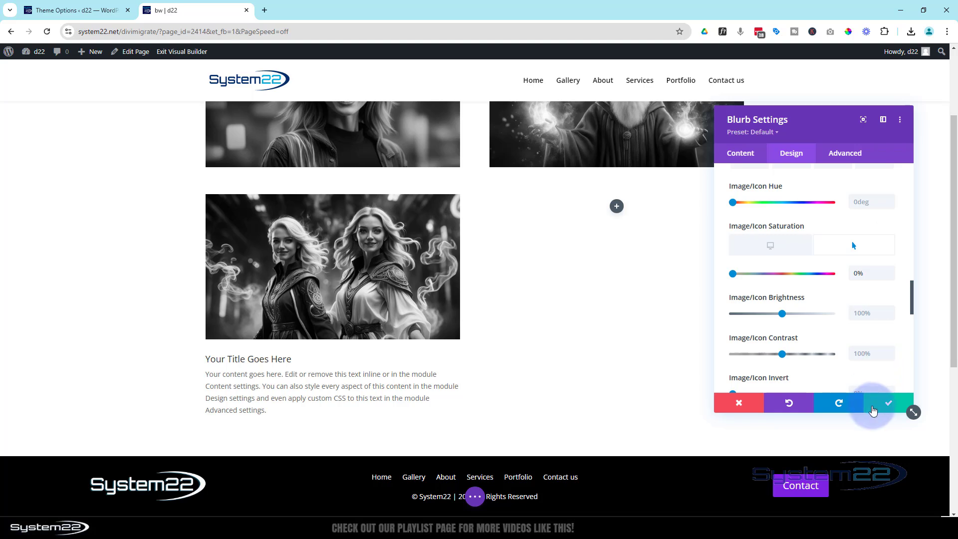
click(881, 406)
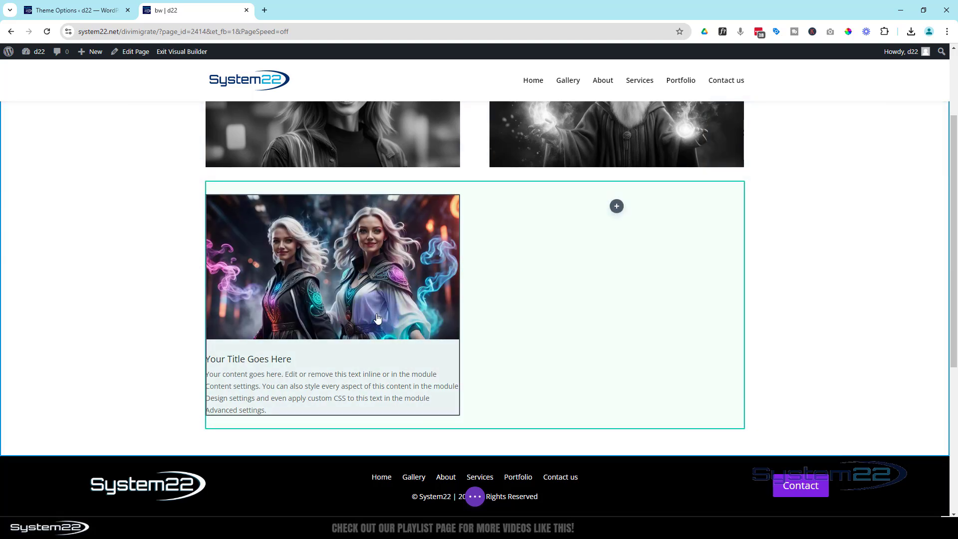
Duplicate the blurb module in the first column and move the copy into the empty second column
click(377, 317)
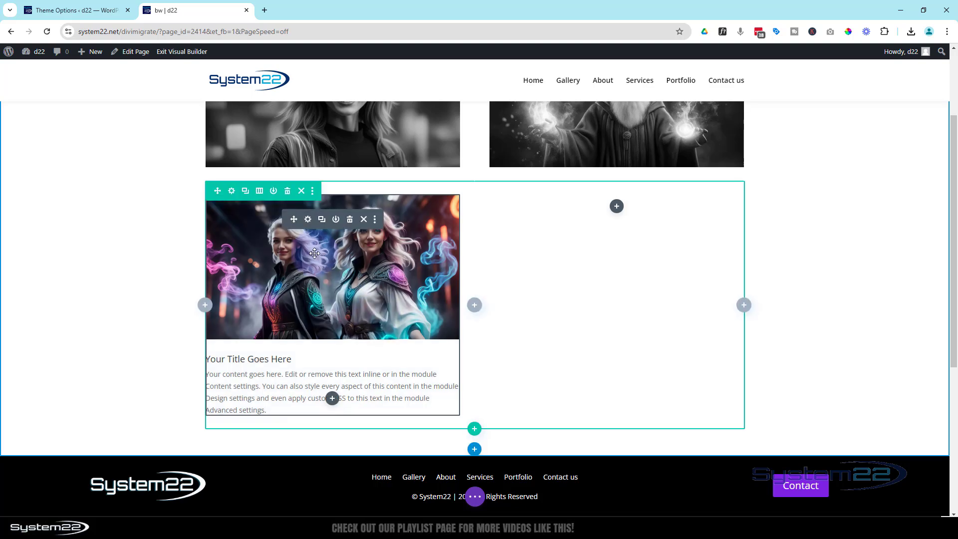
click(322, 219)
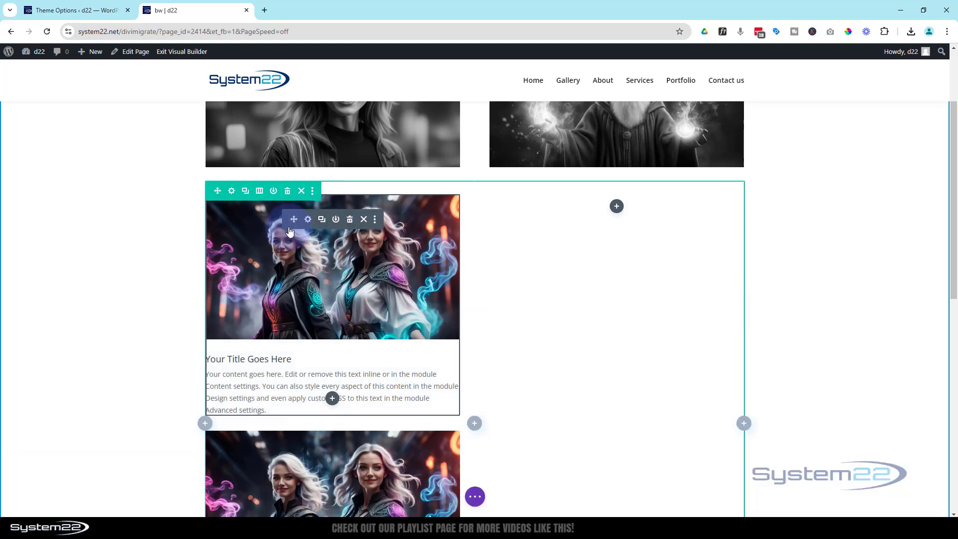
drag(298, 220, 585, 222)
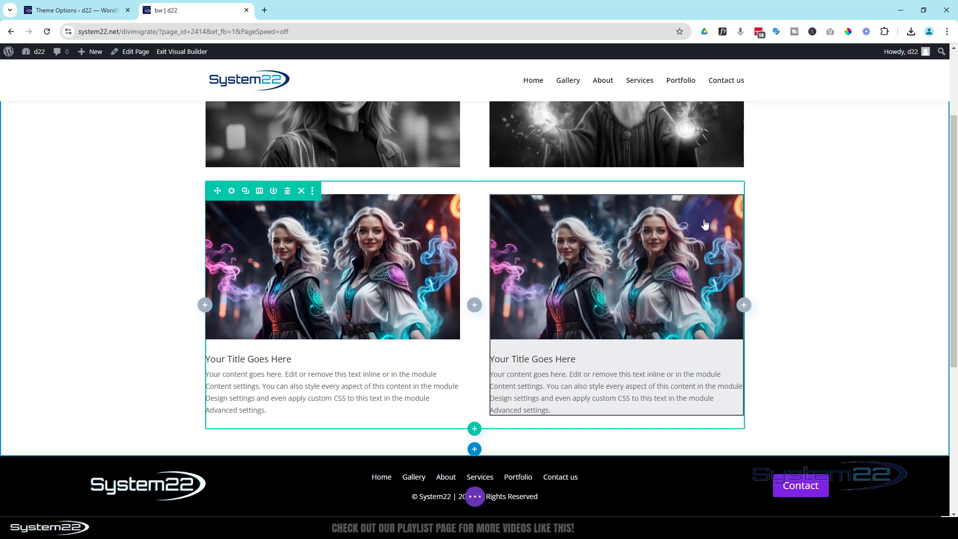
Change the second column blurb's image to the media library picture of the red-haired woman surrounded by stars, and save the module
click(685, 236)
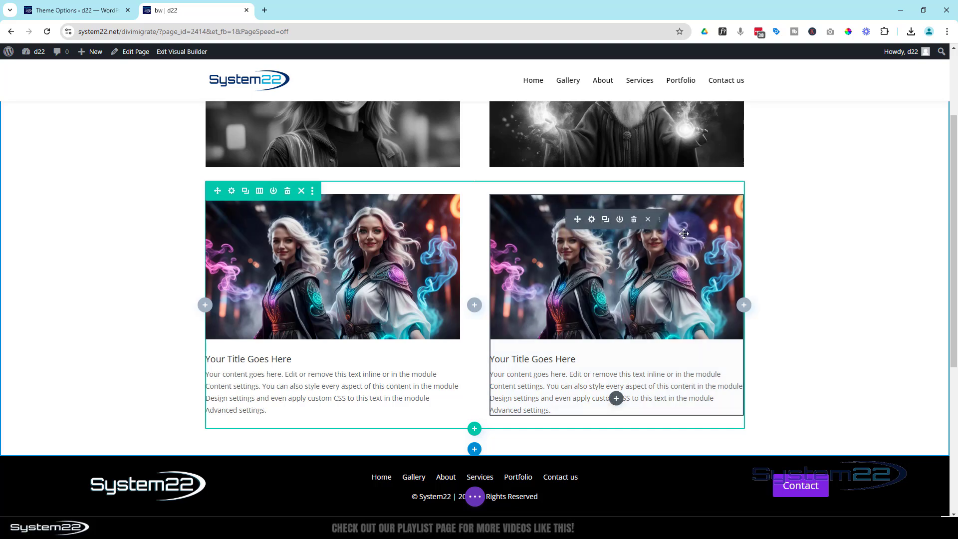
click(592, 221)
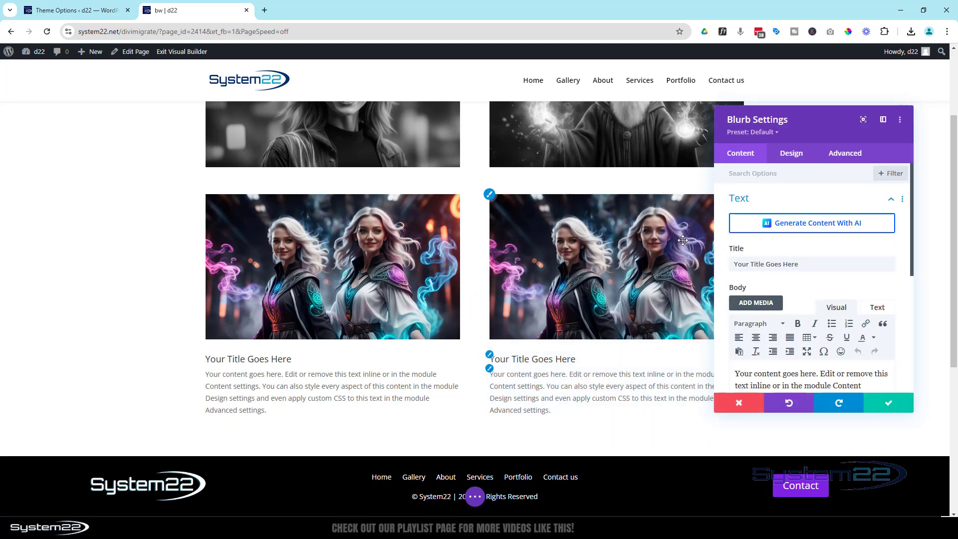
scroll(769, 260, down, 3)
scroll(750, 259, down, 2)
click(788, 278)
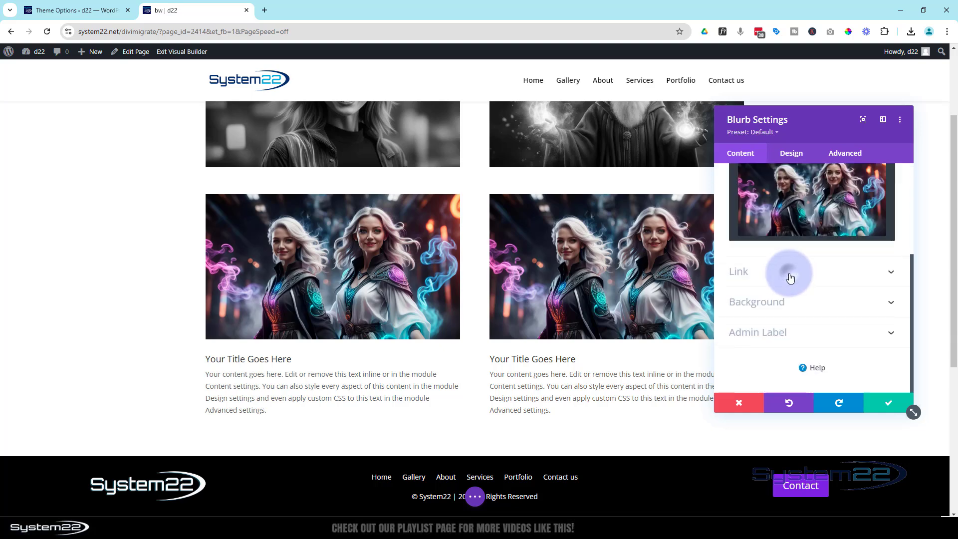
click(798, 291)
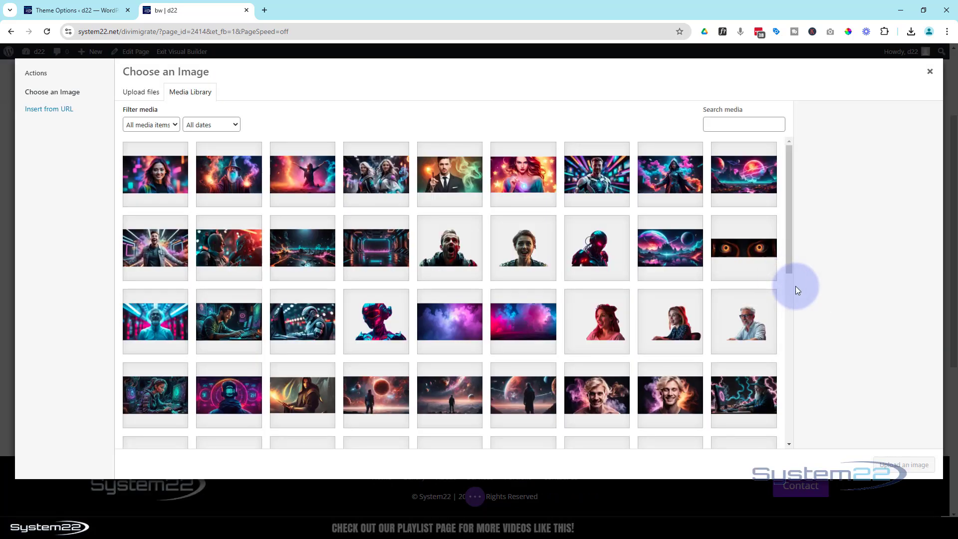
click(532, 177)
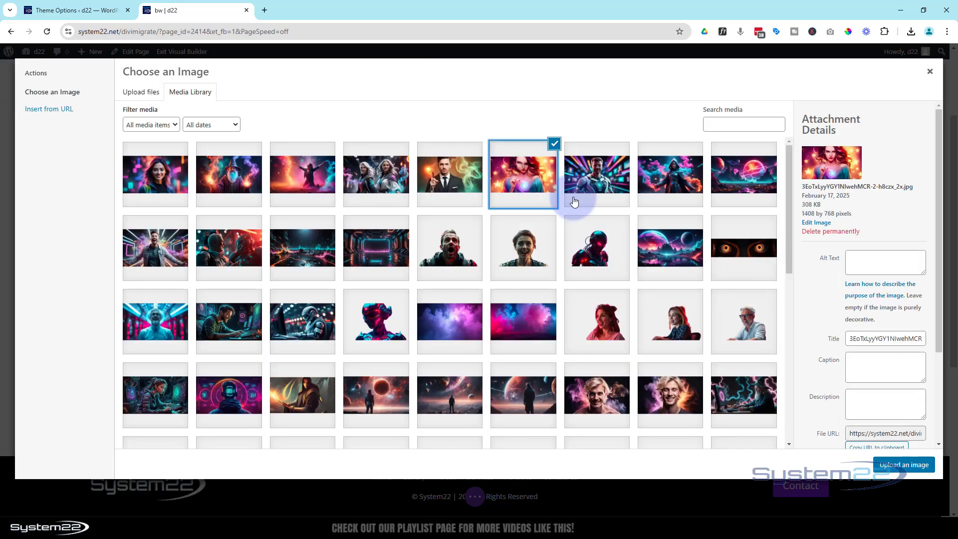
click(911, 465)
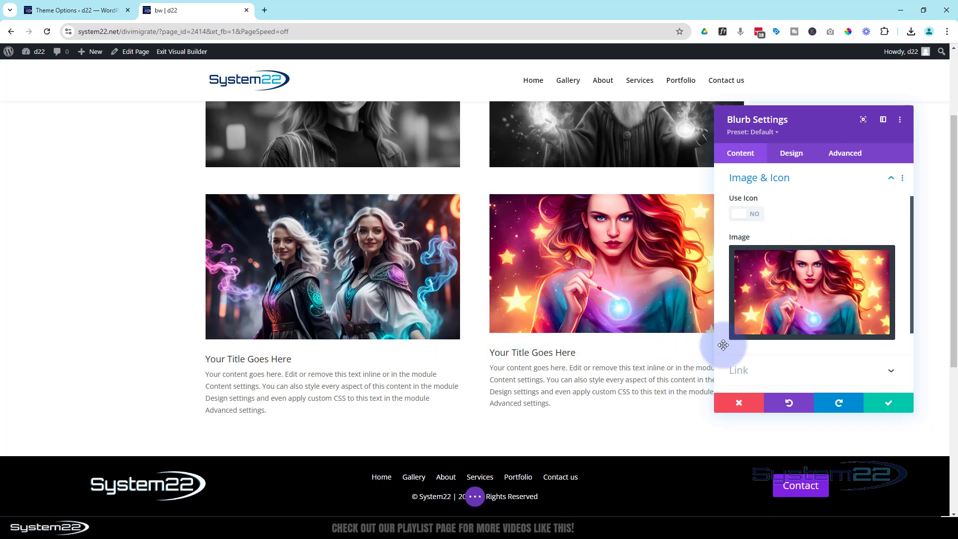
click(890, 405)
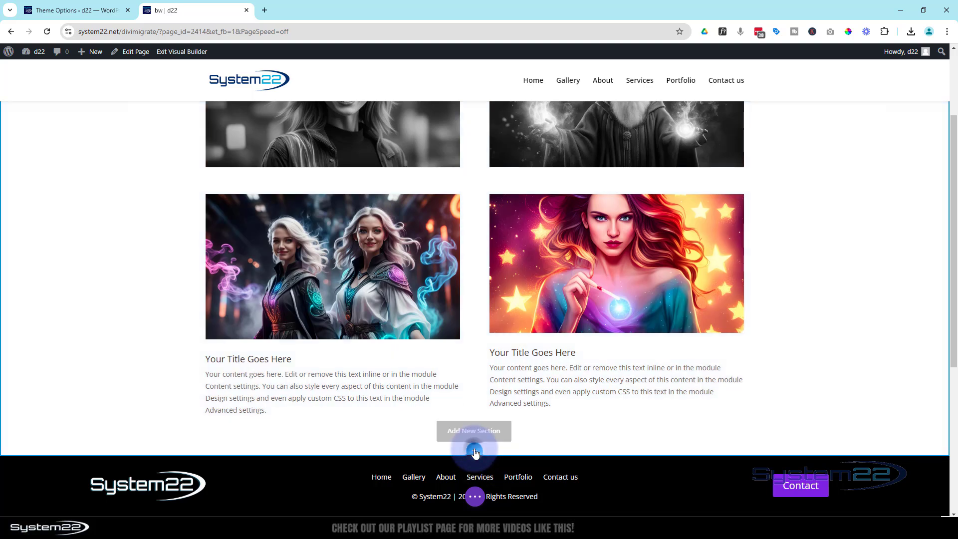
Insert a fullwidth section below the blurbs containing a Fullwidth Header module
click(475, 452)
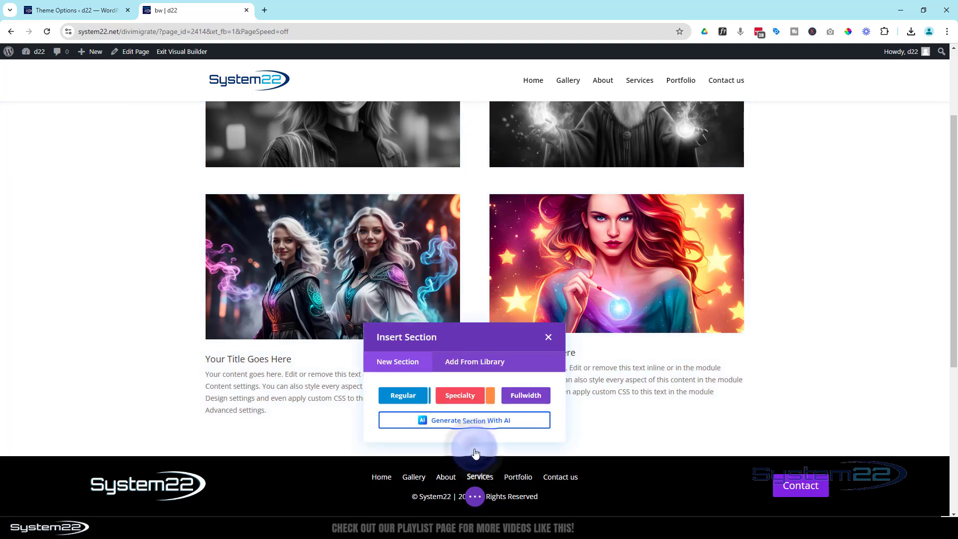
click(528, 395)
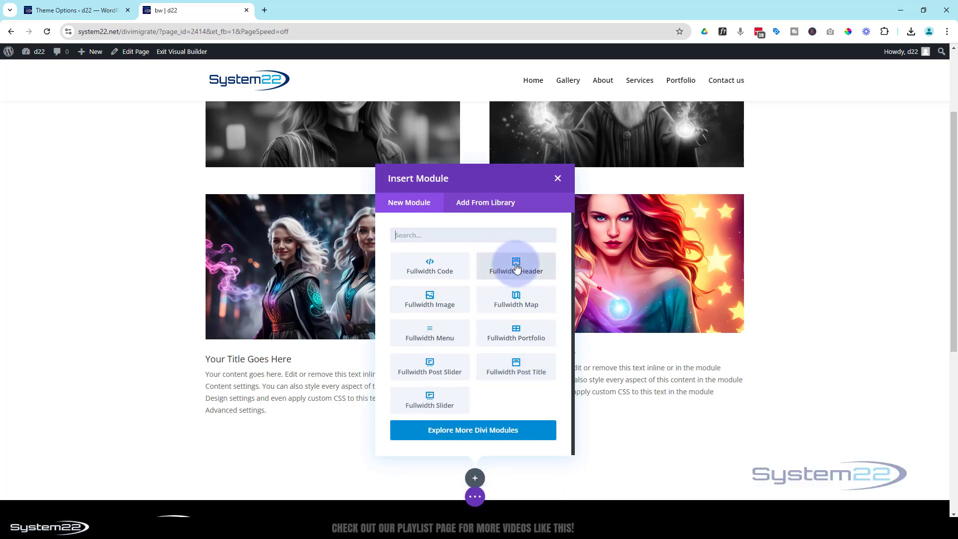
click(514, 270)
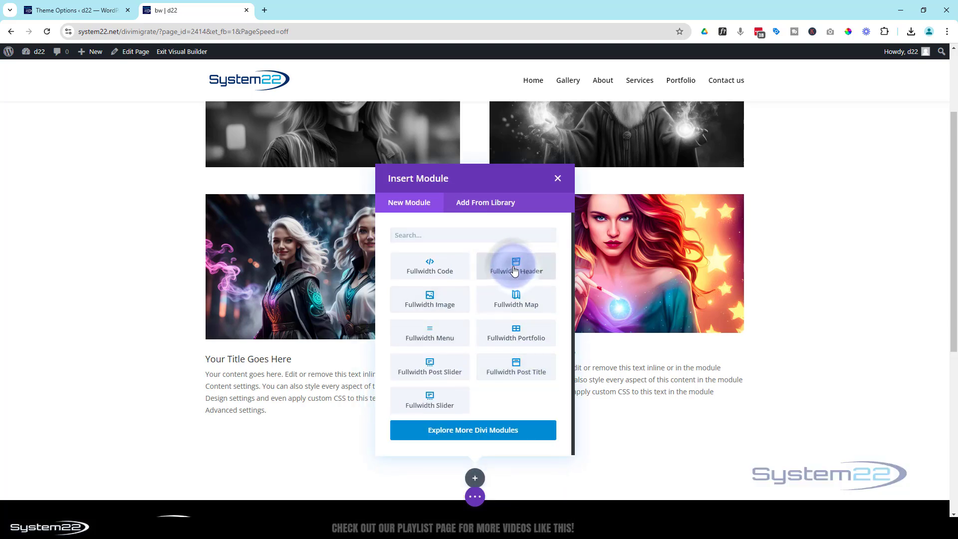
Set the fullwidth header's Button #2 text to "Click Here Also"
scroll(544, 246, down, 4)
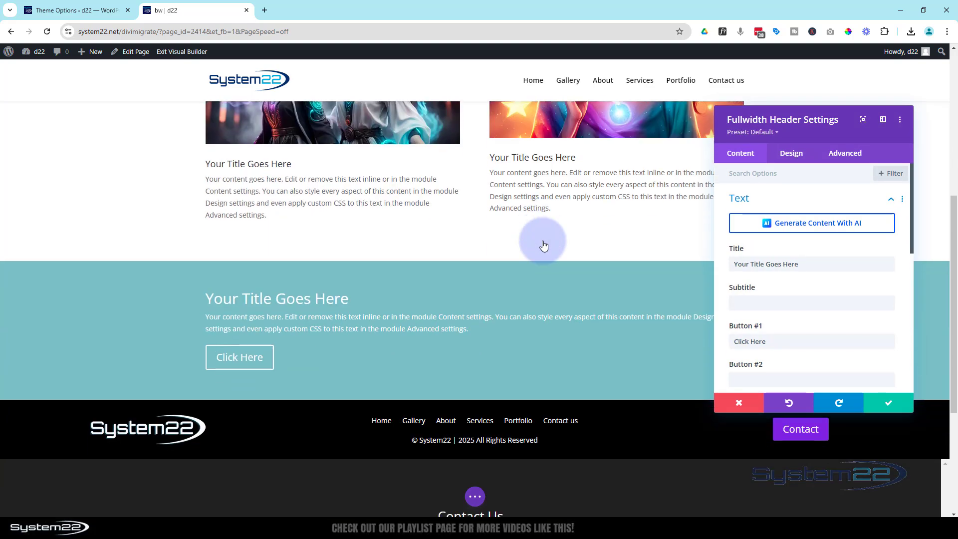
click(787, 257)
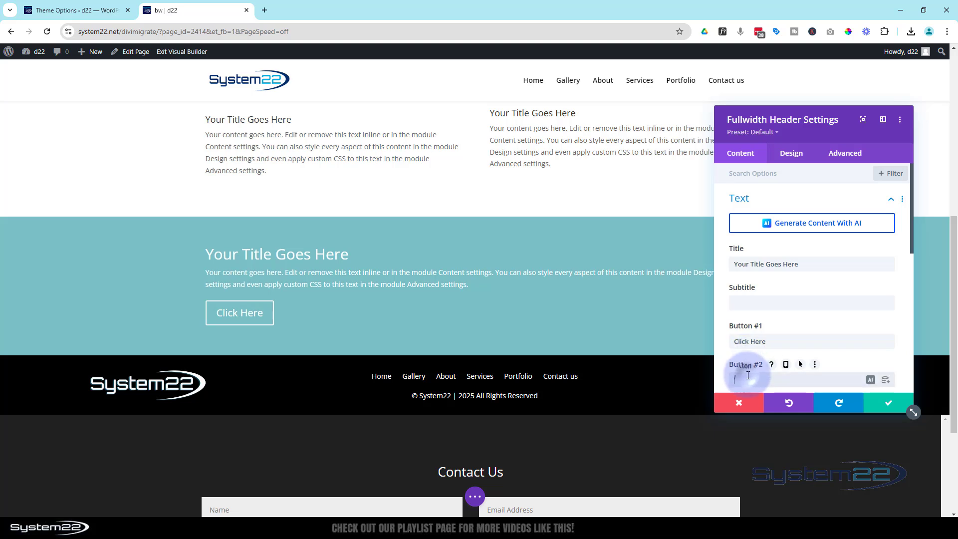
text(Click Here Also)
Set the fullwidth header's background image to the media library picture of the helmeted robot in blue and magenta light
scroll(860, 313, down, 2)
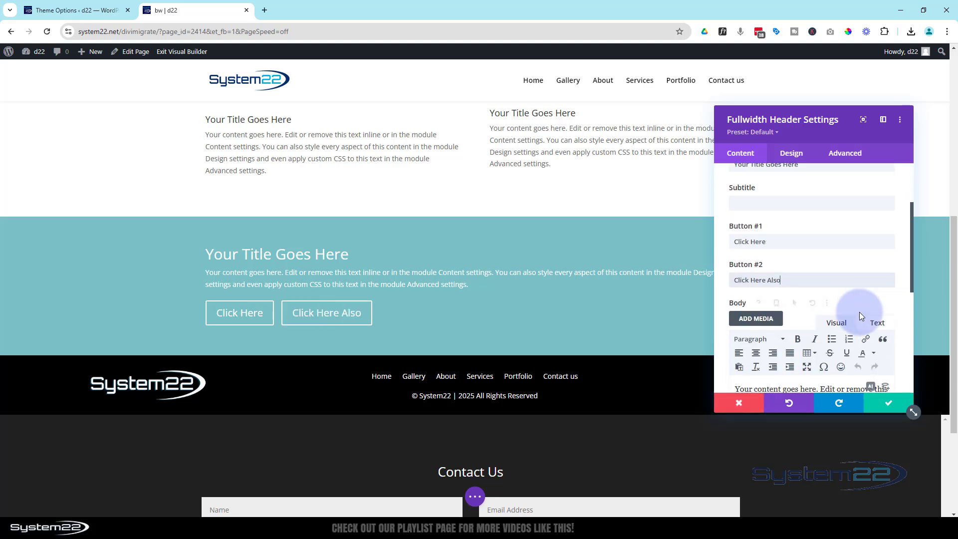
scroll(860, 313, down, 5)
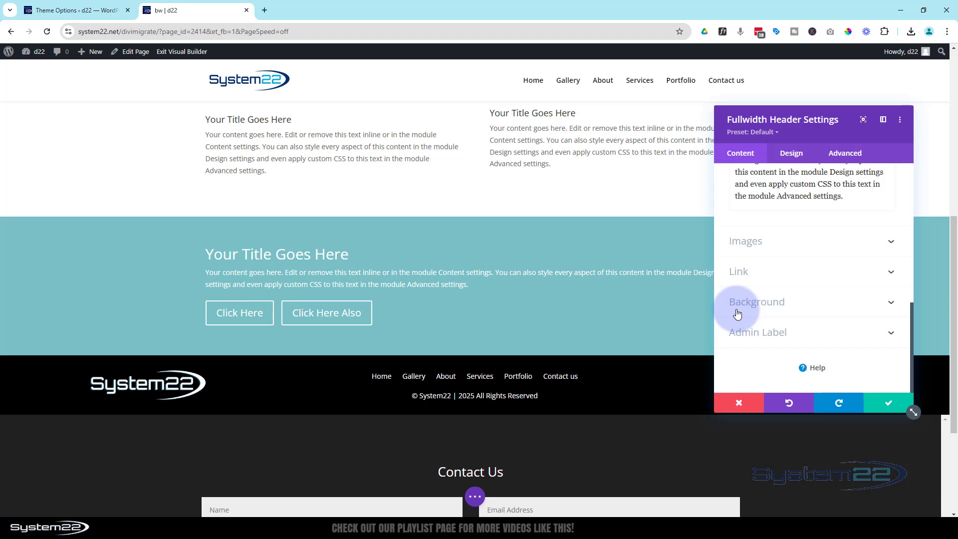
click(783, 309)
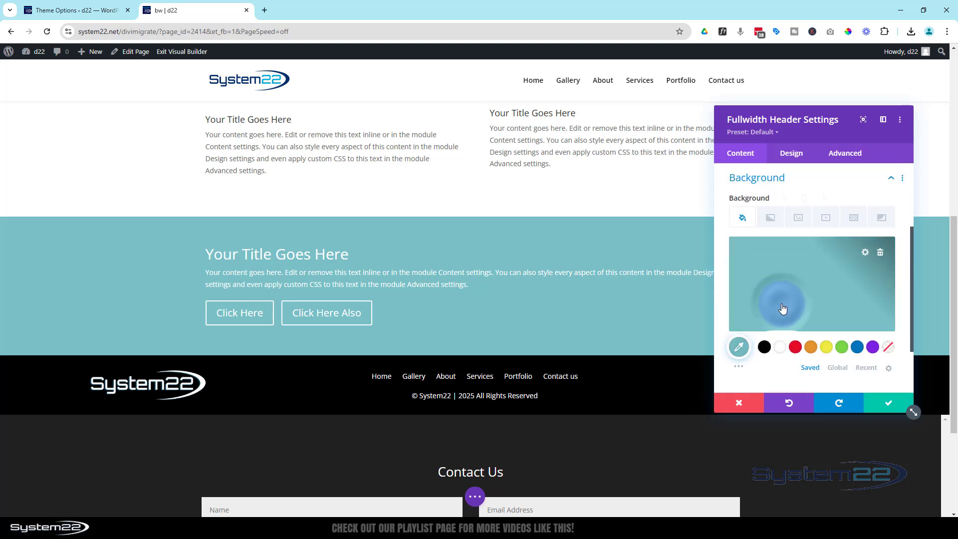
click(800, 218)
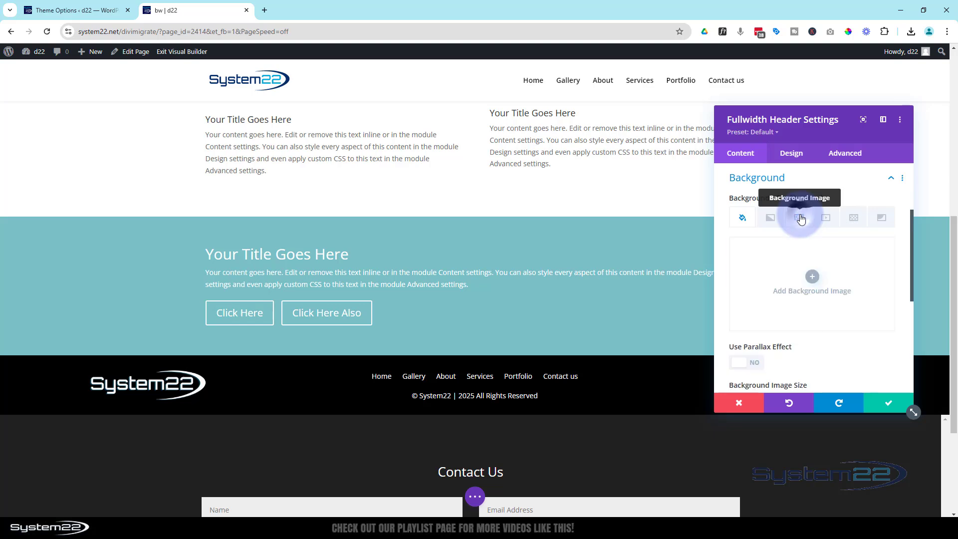
click(812, 278)
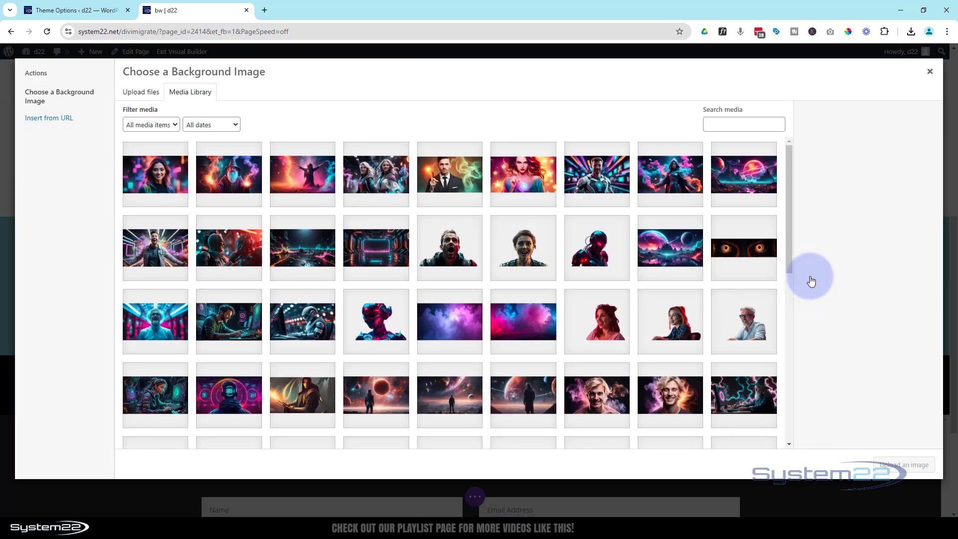
scroll(601, 279, down, 5)
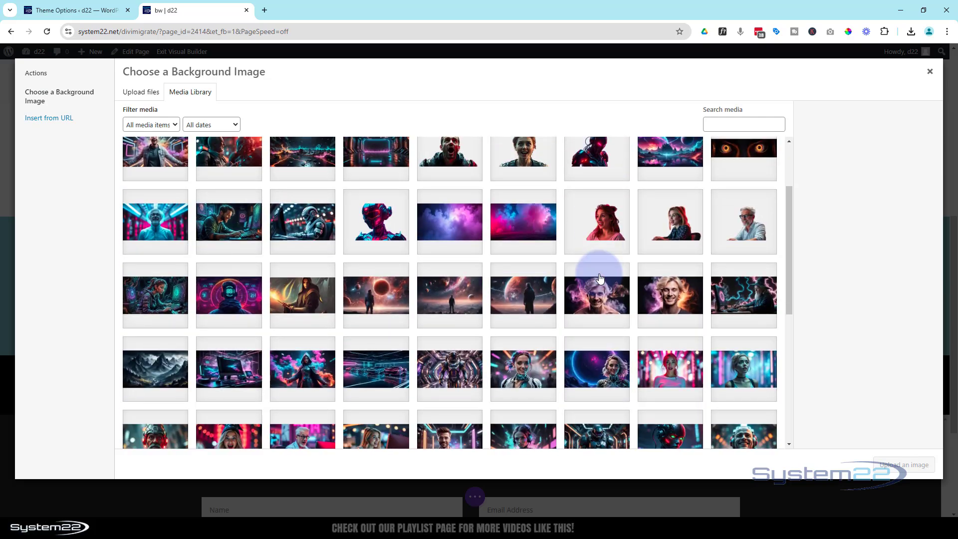
scroll(600, 279, down, 2)
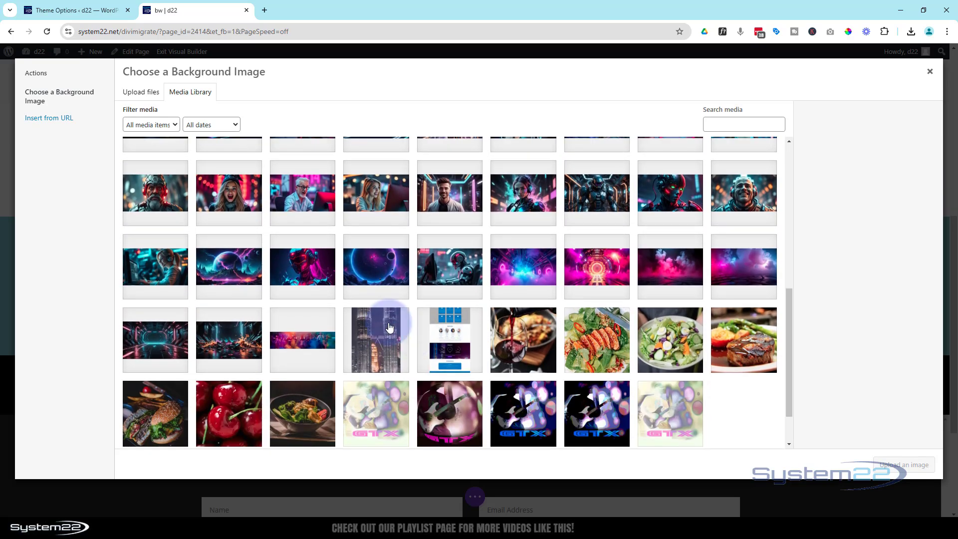
click(310, 277)
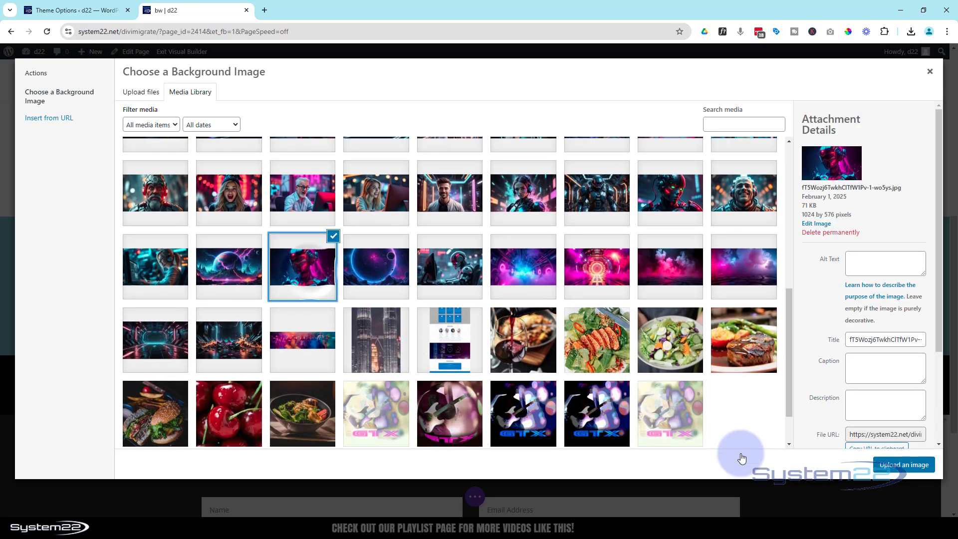
click(923, 465)
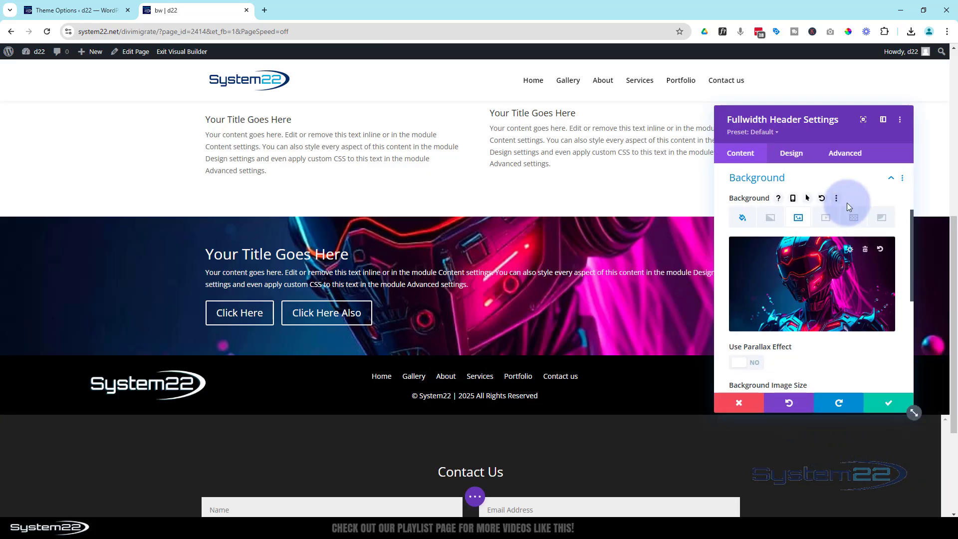
Enable Make Fullscreen in the fullwidth header's Layout design settings
click(793, 153)
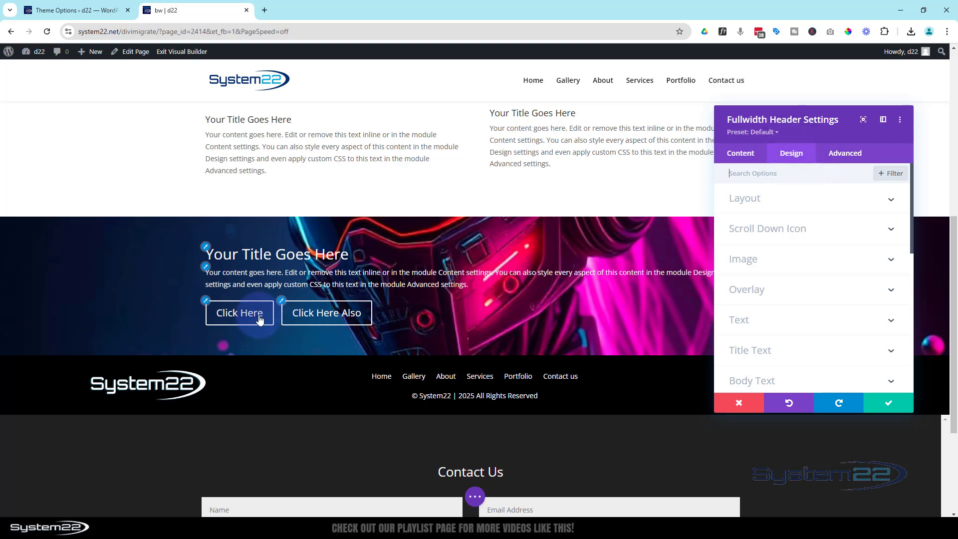
scroll(501, 294, down, 1)
scroll(508, 273, up, 2)
scroll(507, 273, down, 2)
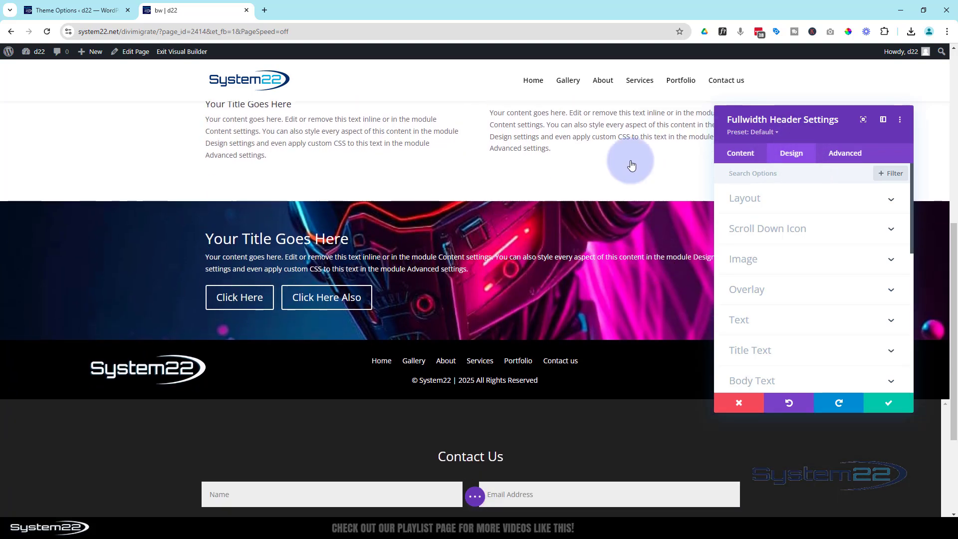
click(828, 206)
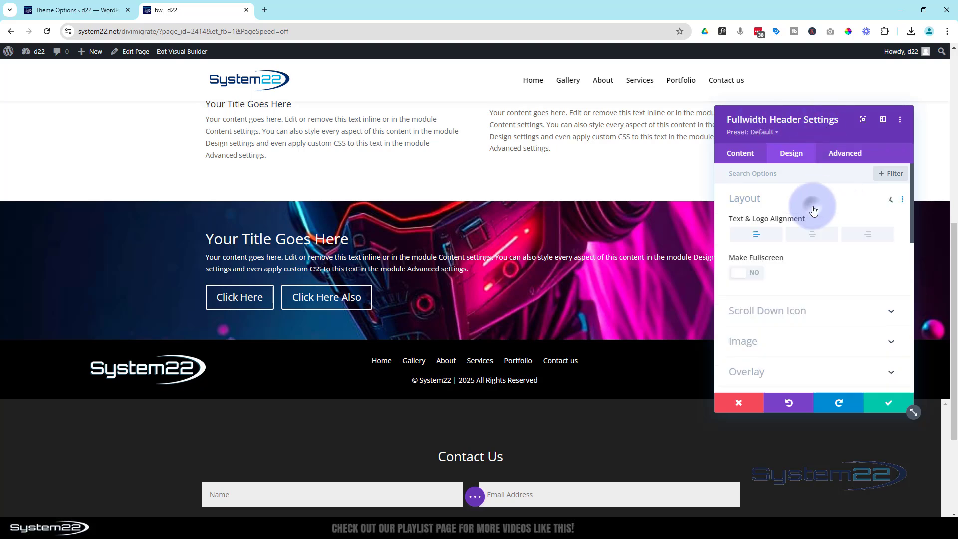
click(756, 273)
scroll(630, 304, down, 3)
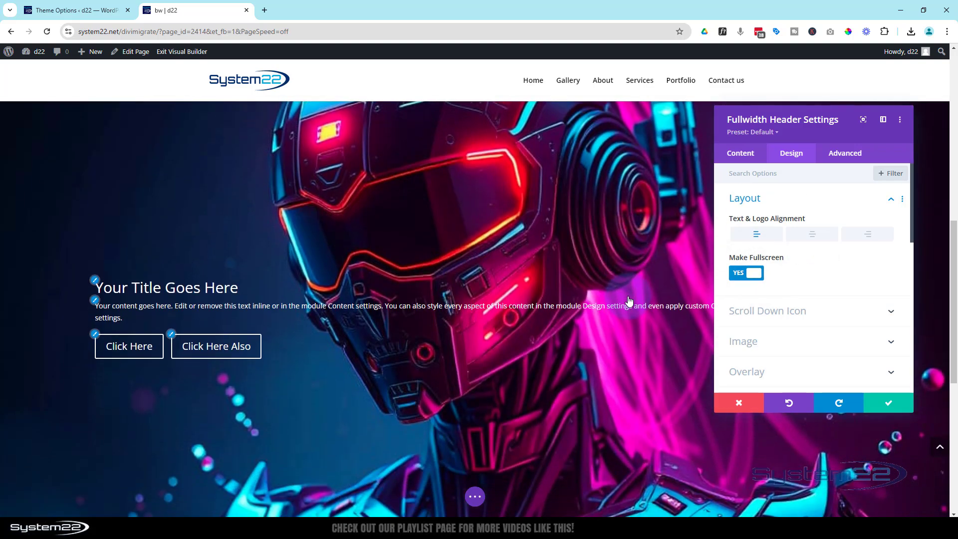
scroll(630, 300, down, 1)
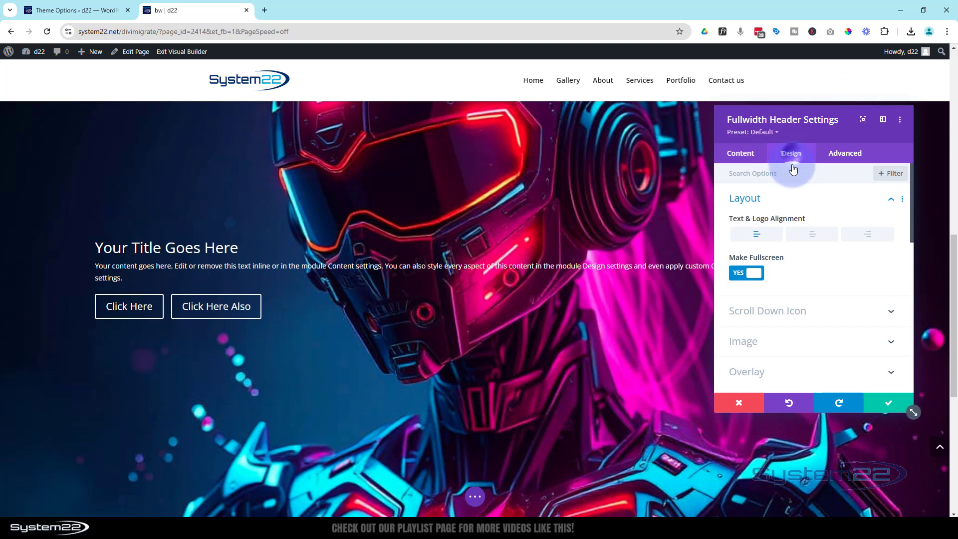
Set the Saturation filter to 0% in the fullwidth header's Filters design settings
click(779, 198)
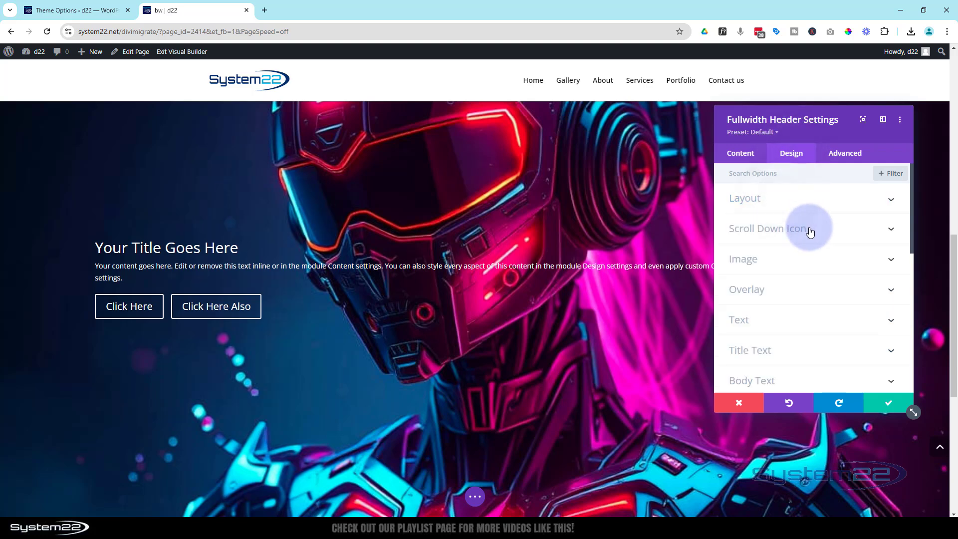
scroll(821, 254, down, 5)
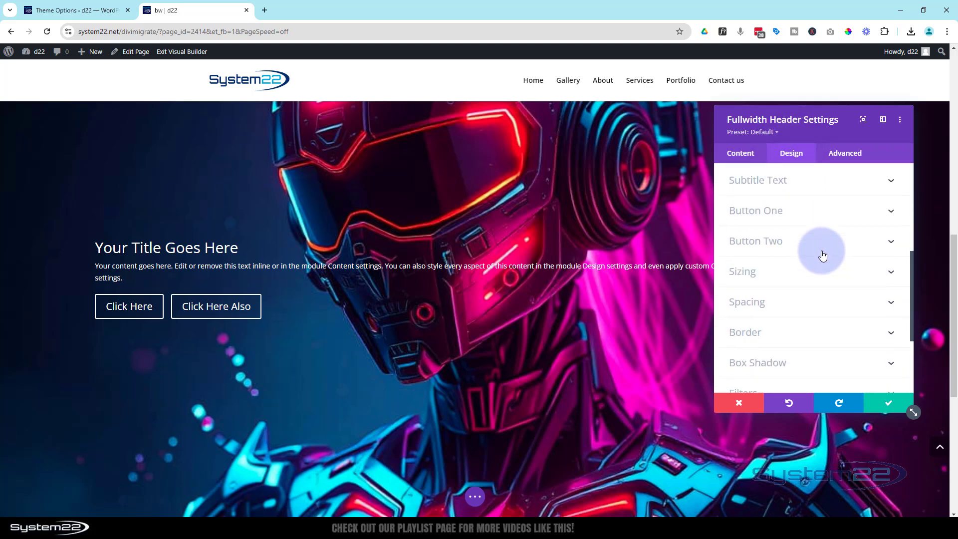
scroll(822, 257, down, 1)
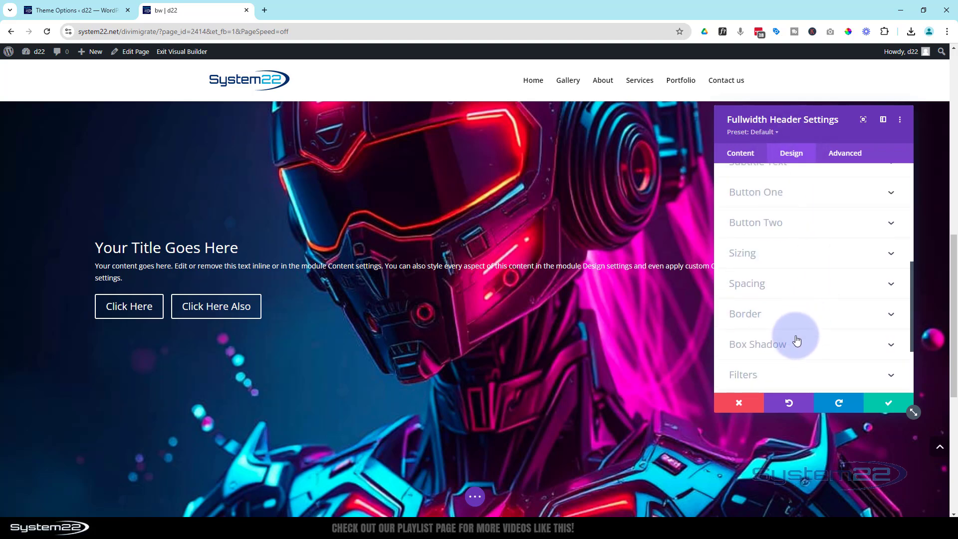
click(796, 374)
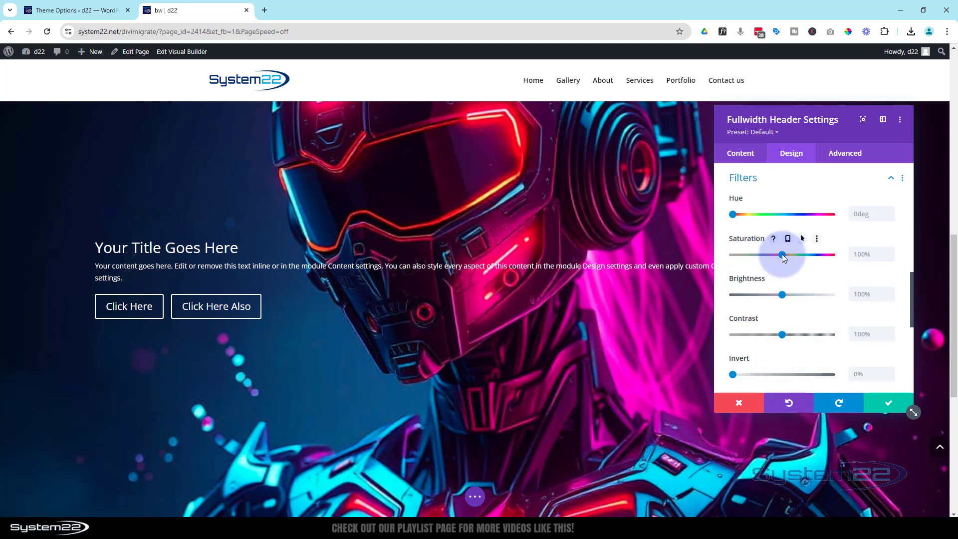
drag(783, 255, 717, 254)
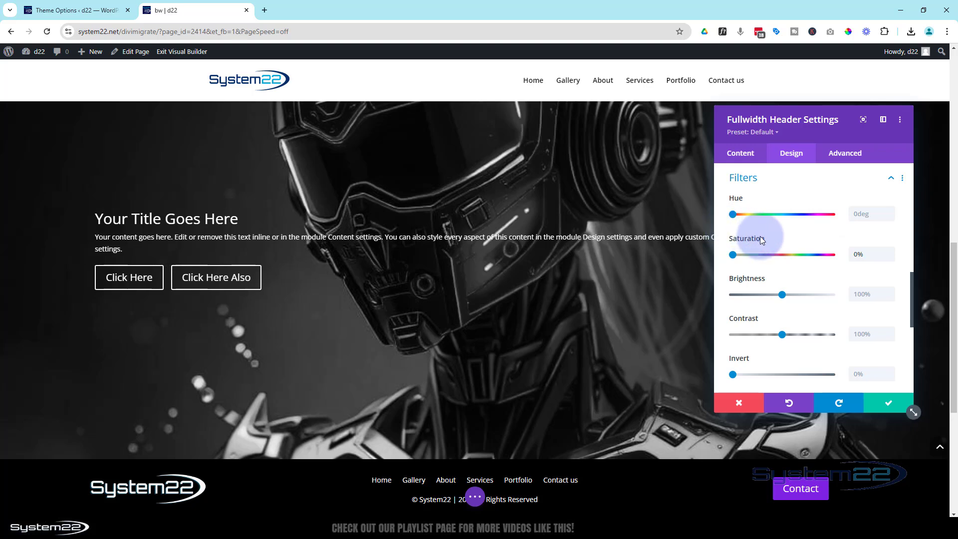
mouse_move(761, 238)
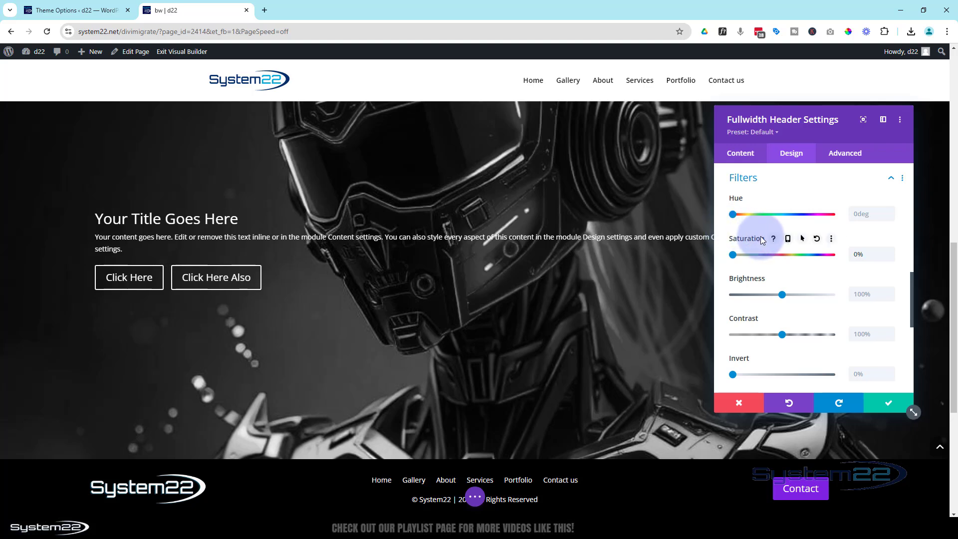
Set the fullwidth header's Saturation filter to 100% for the hover state
click(803, 239)
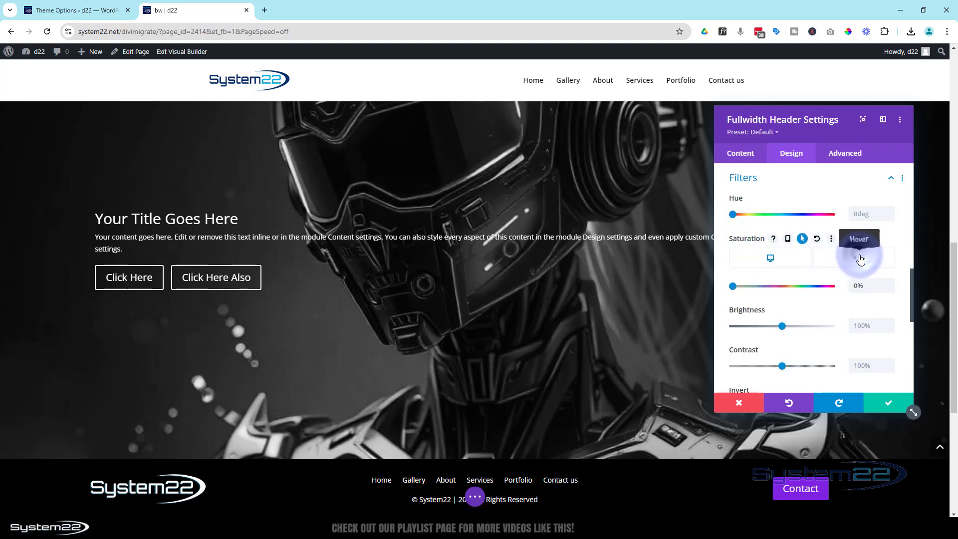
click(861, 259)
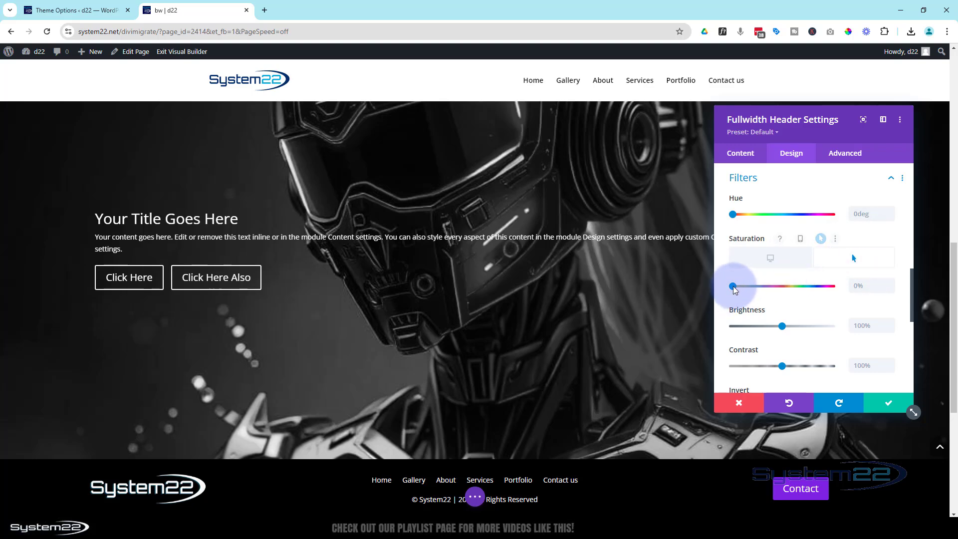
drag(734, 287, 782, 287)
scroll(803, 318, down, 2)
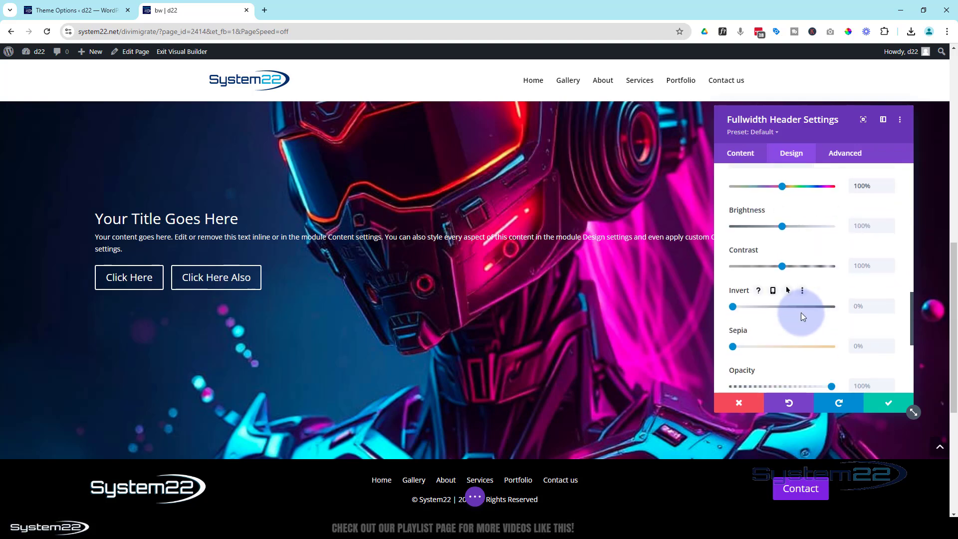
scroll(801, 312, up, 4)
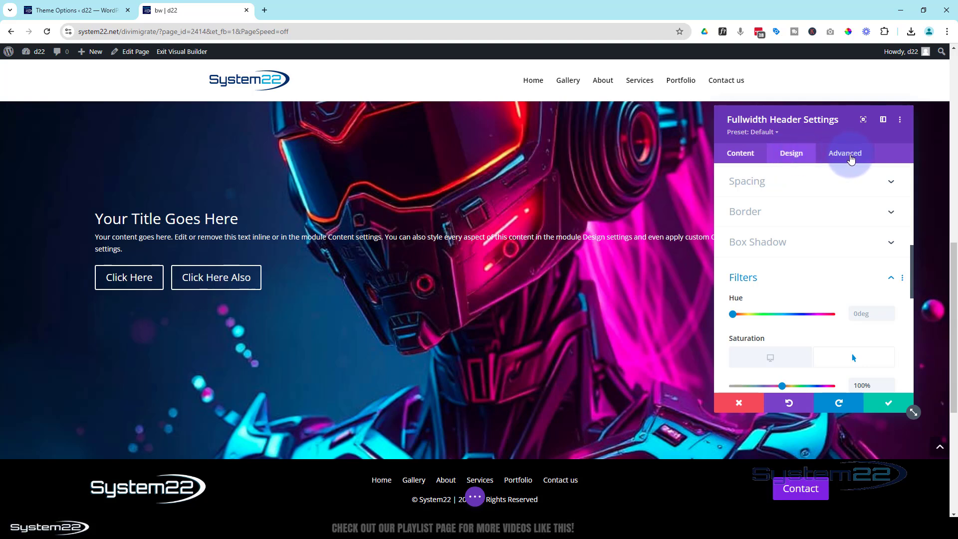
Set the fullwidth header's Transition Duration to 3000ms in its advanced Transitions settings
click(851, 156)
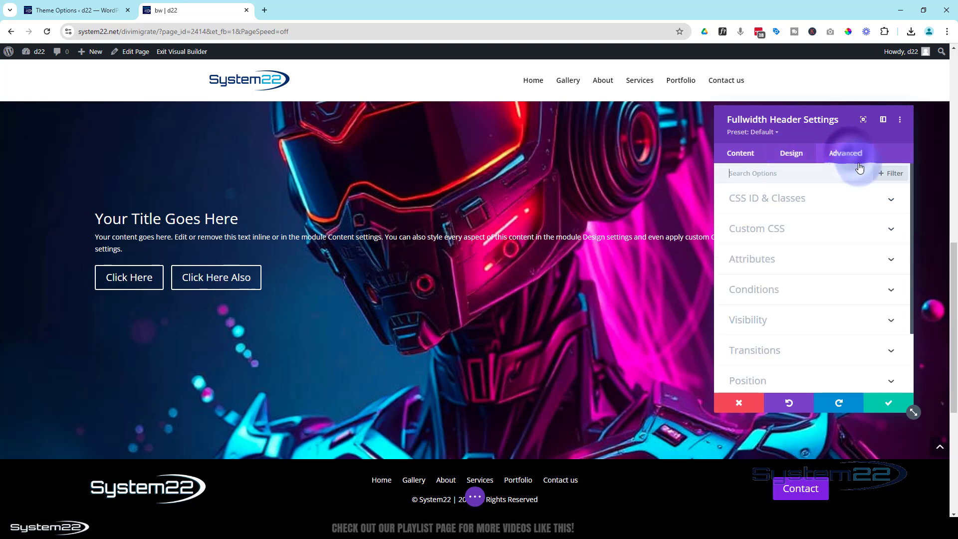
click(811, 352)
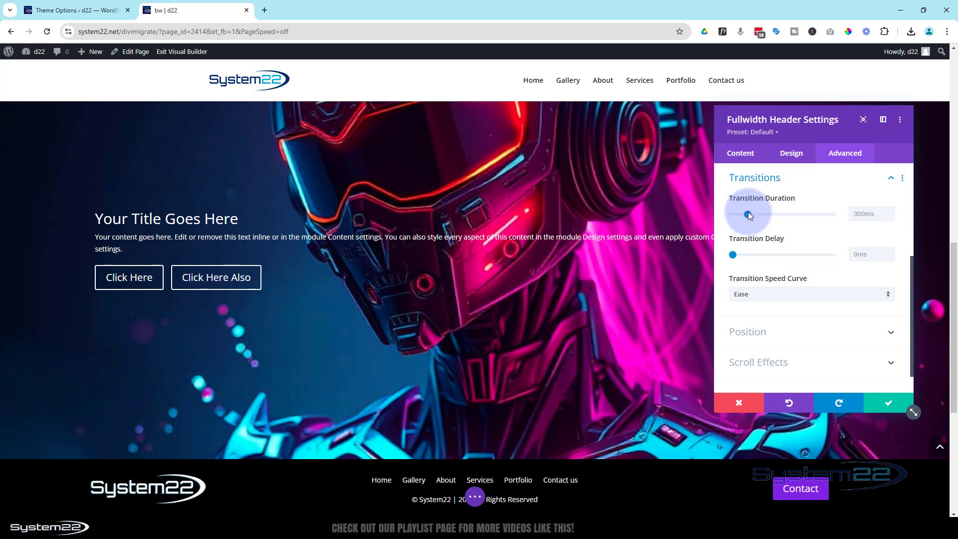
drag(775, 216, 844, 214)
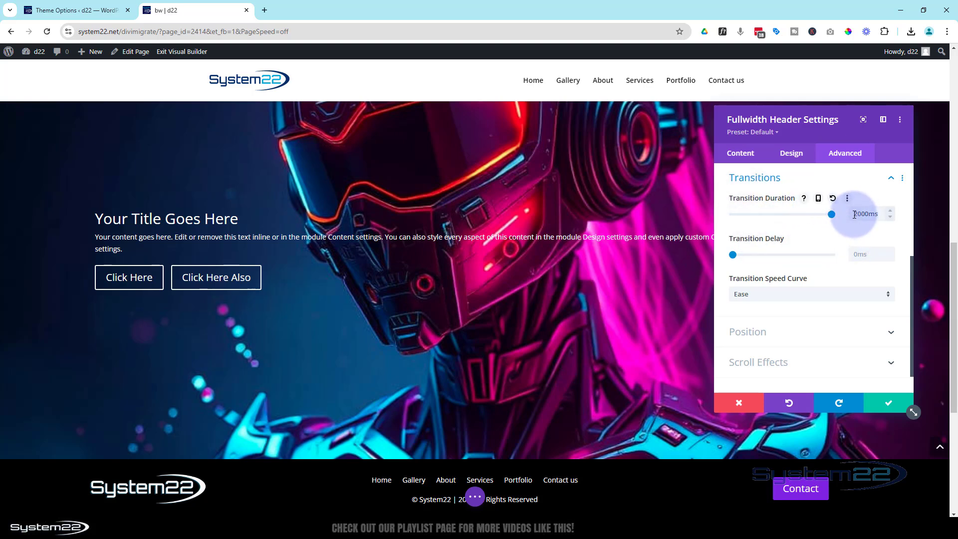
drag(857, 214, 850, 211)
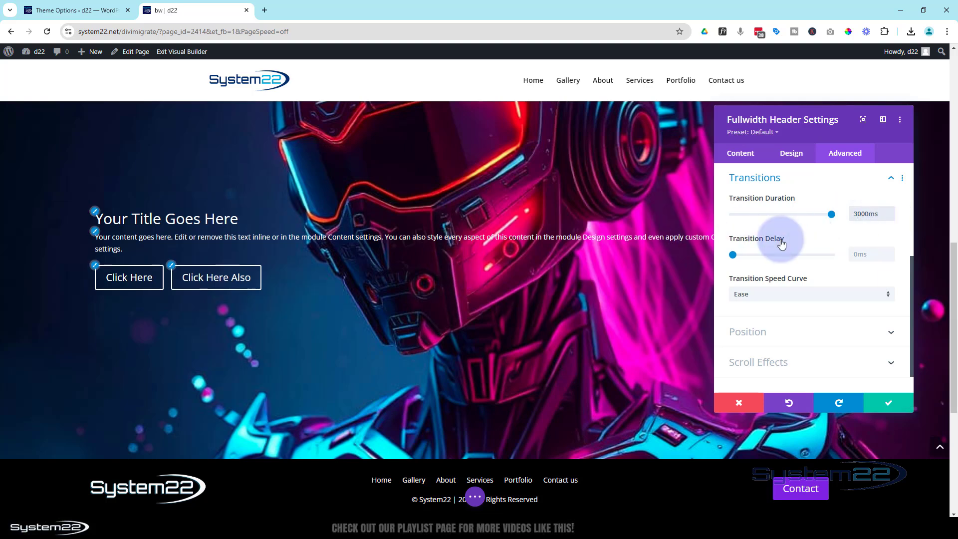
Set the header's Transition Speed Curve to Ease-In-Out and save the module settings
click(776, 303)
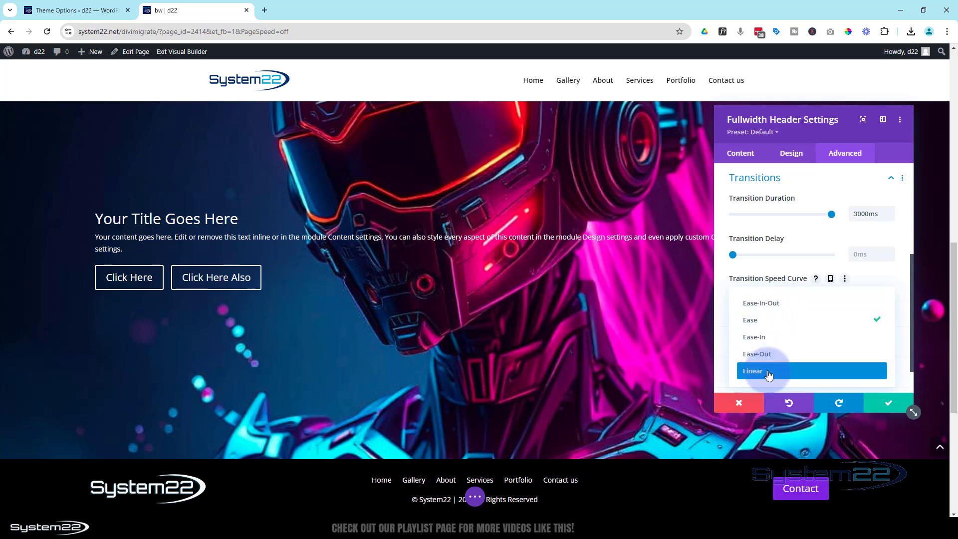
click(768, 310)
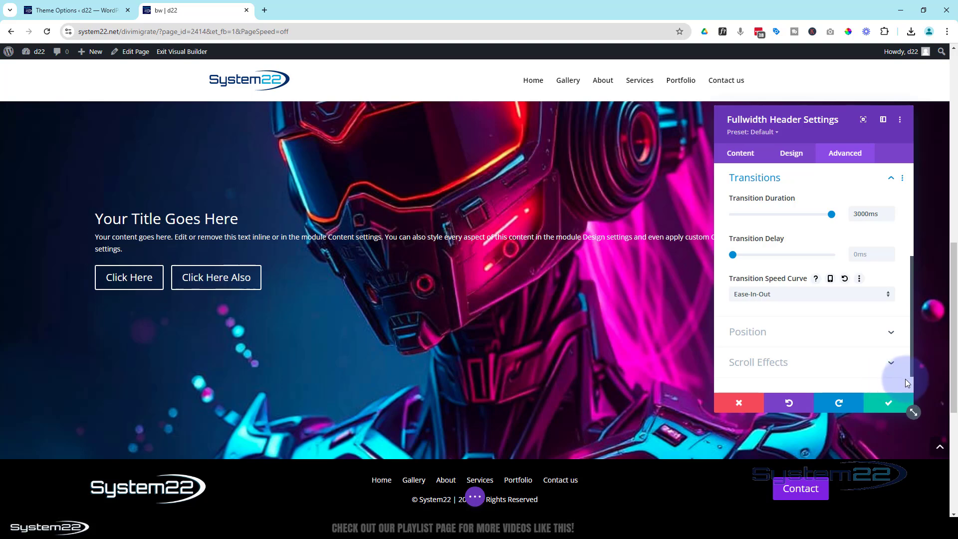
click(889, 407)
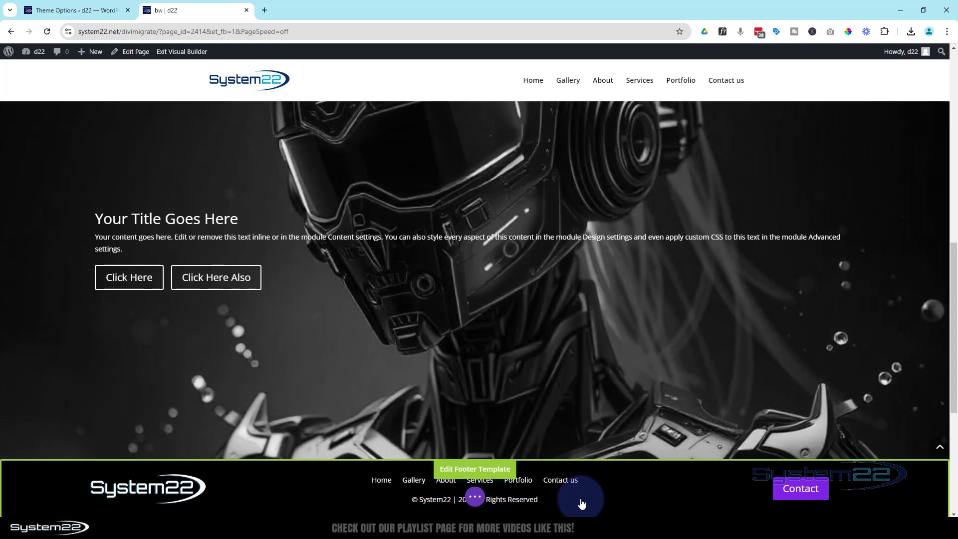
Reorder the page layers so the fullwidth header section sits above the section with the images and blurbs
click(475, 497)
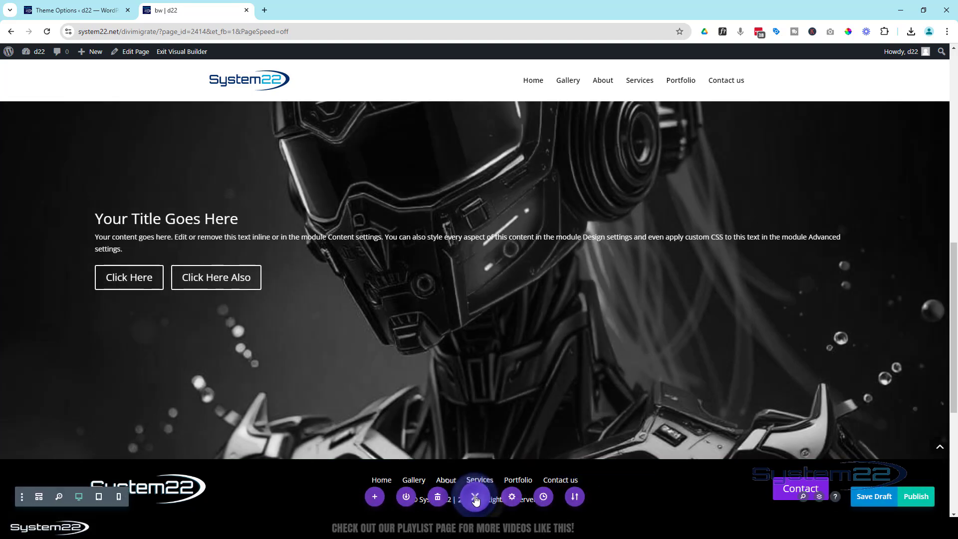
click(821, 498)
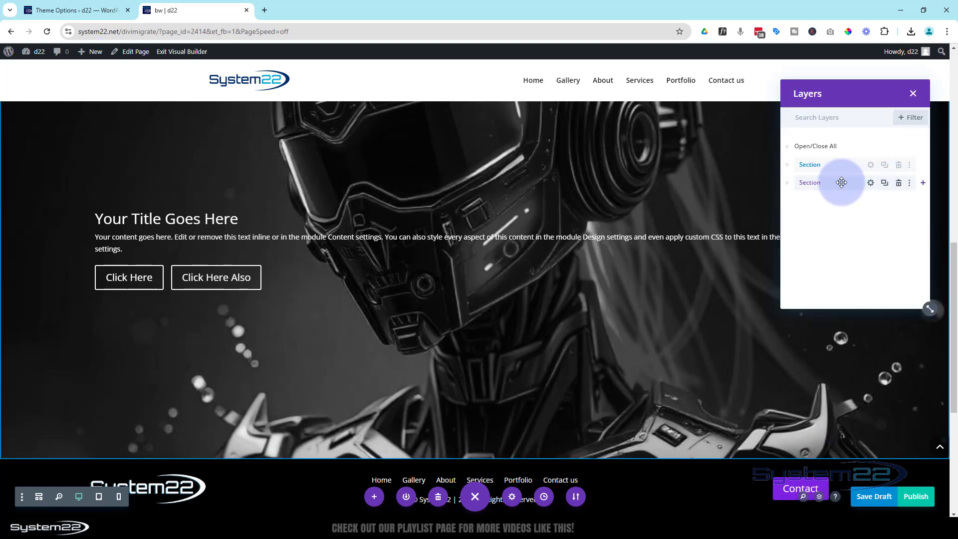
drag(842, 183, 839, 153)
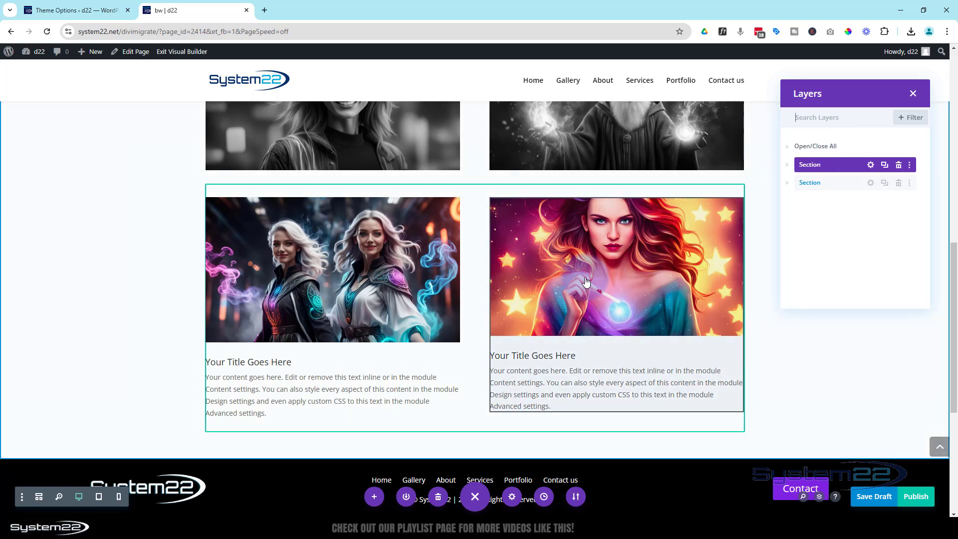
scroll(586, 282, up, 8)
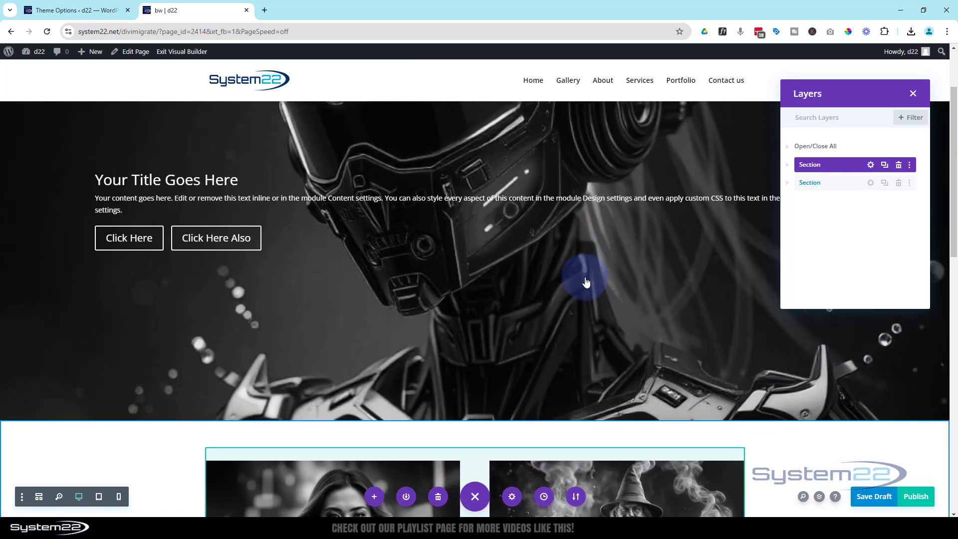
scroll(587, 279, up, 2)
click(913, 95)
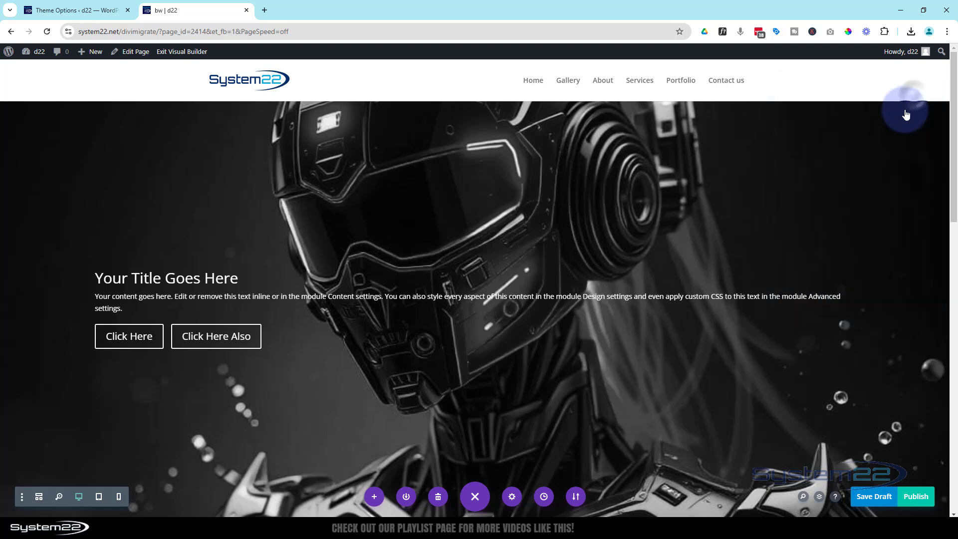
Save the page as a draft and exit the Visual Builder to check the header, image and blurb hover effects on the live page
click(887, 497)
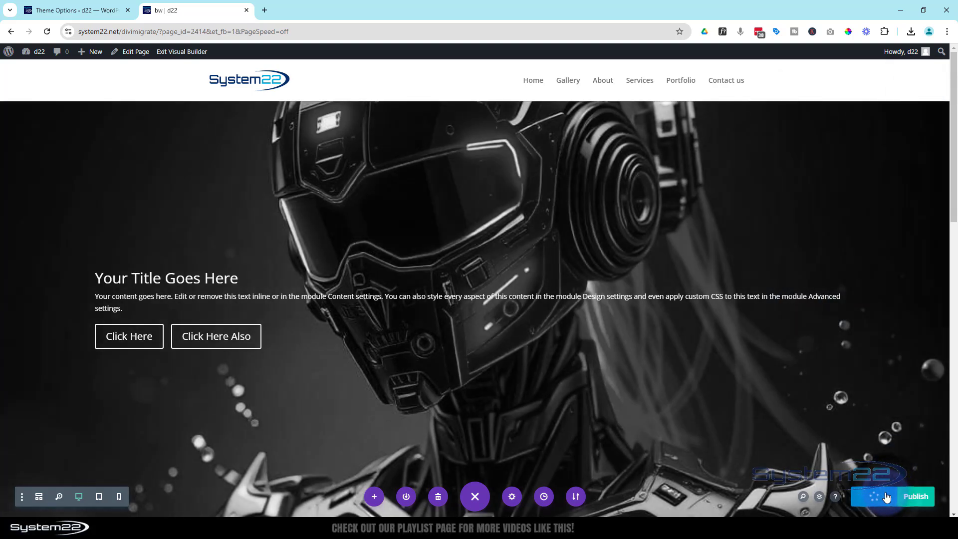
click(190, 56)
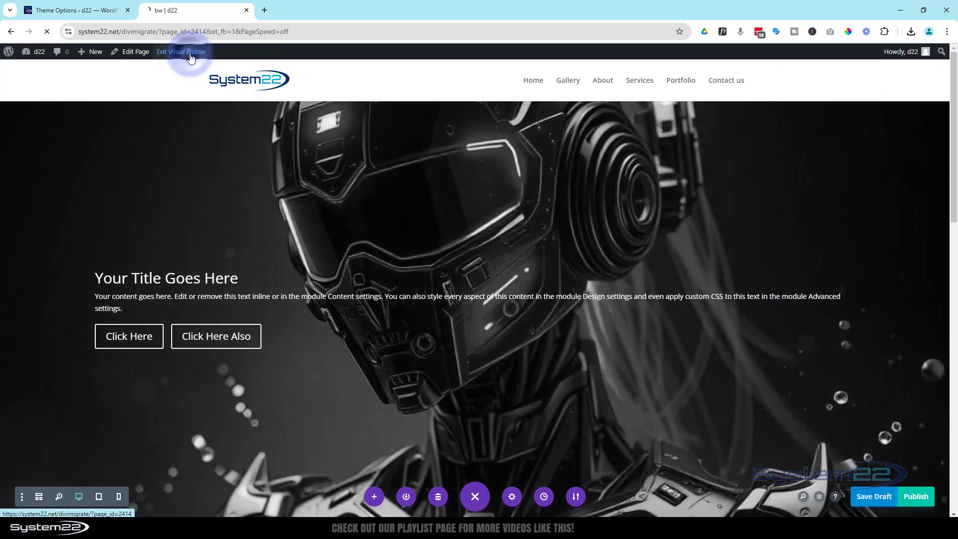
scroll(191, 57, down, 1)
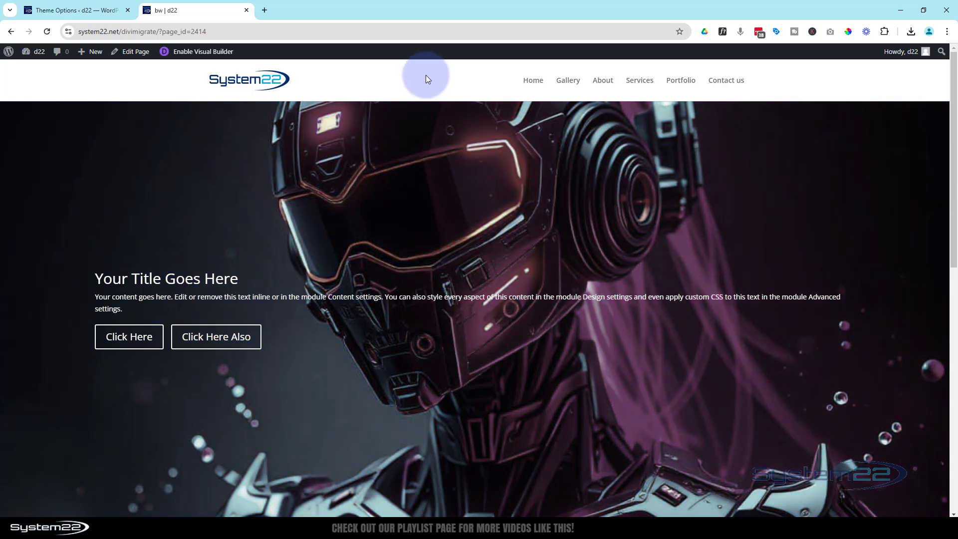
scroll(466, 140, down, 6)
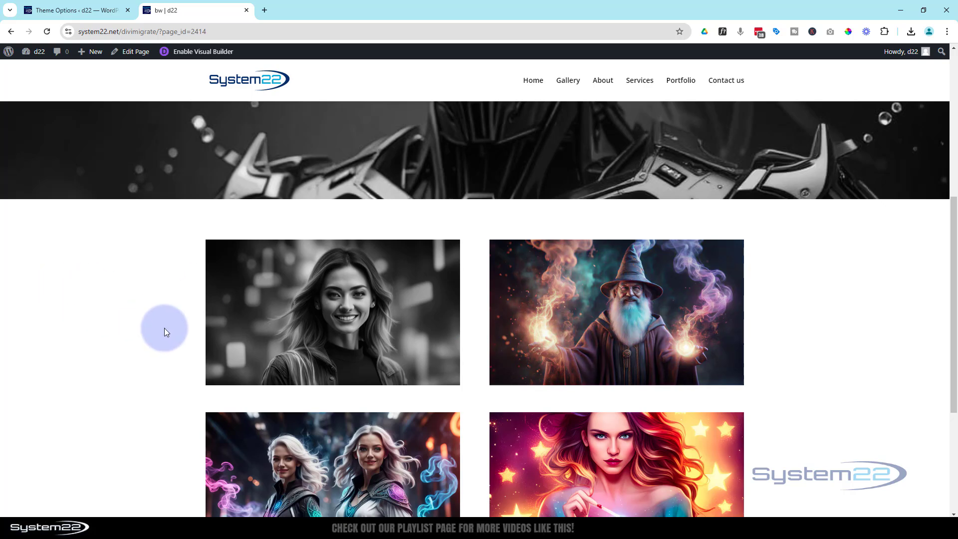
scroll(148, 324, down, 3)
scroll(148, 325, down, 2)
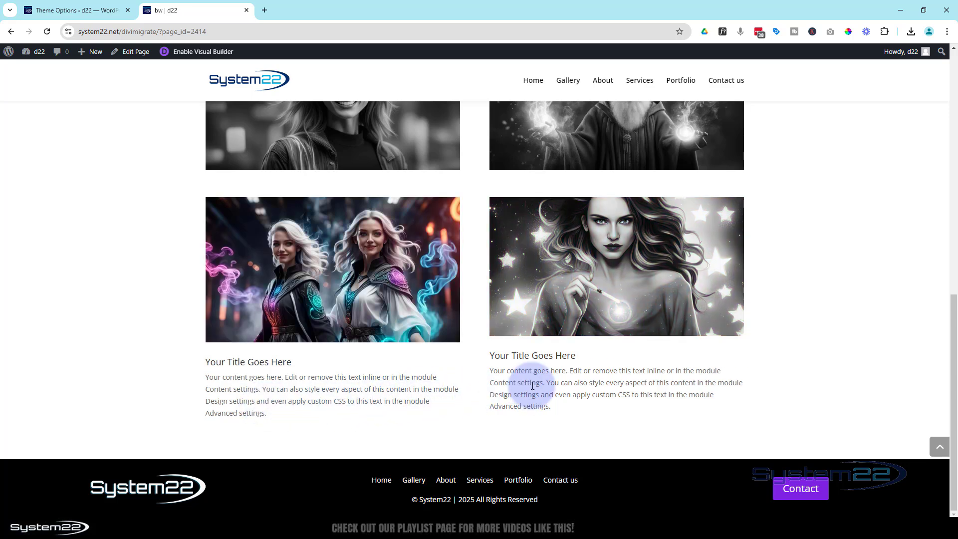
scroll(163, 382, up, 4)
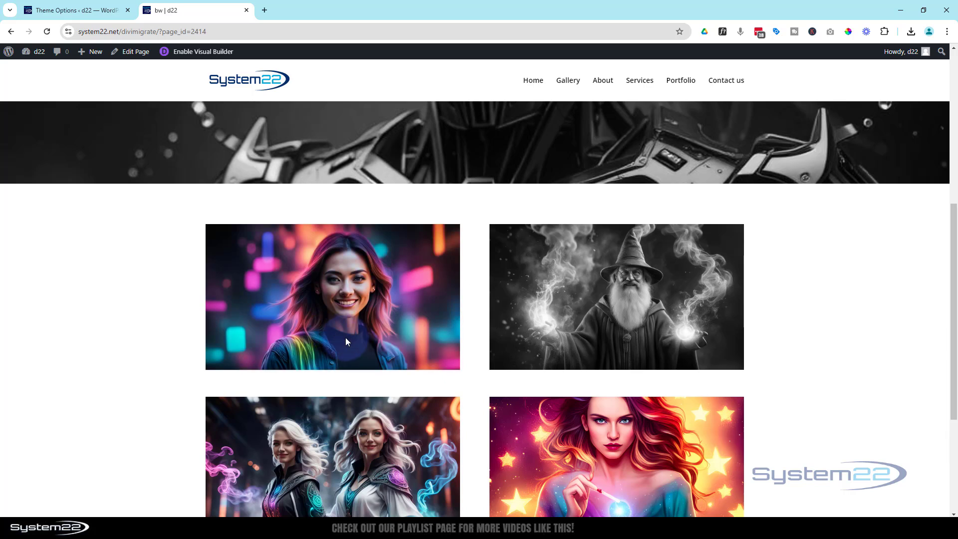
Reopen the page in the Visual Builder and open the settings of the smiling woman's image module
click(224, 99)
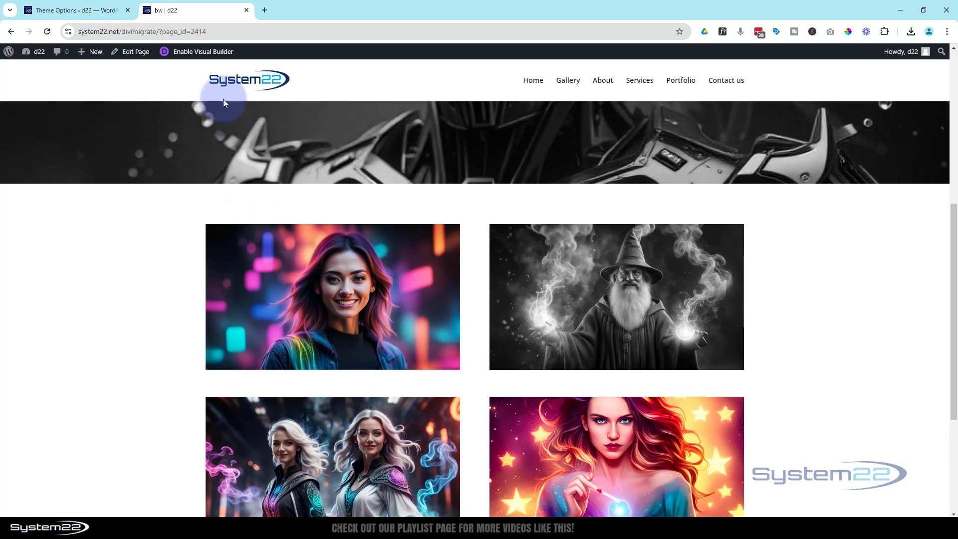
click(210, 54)
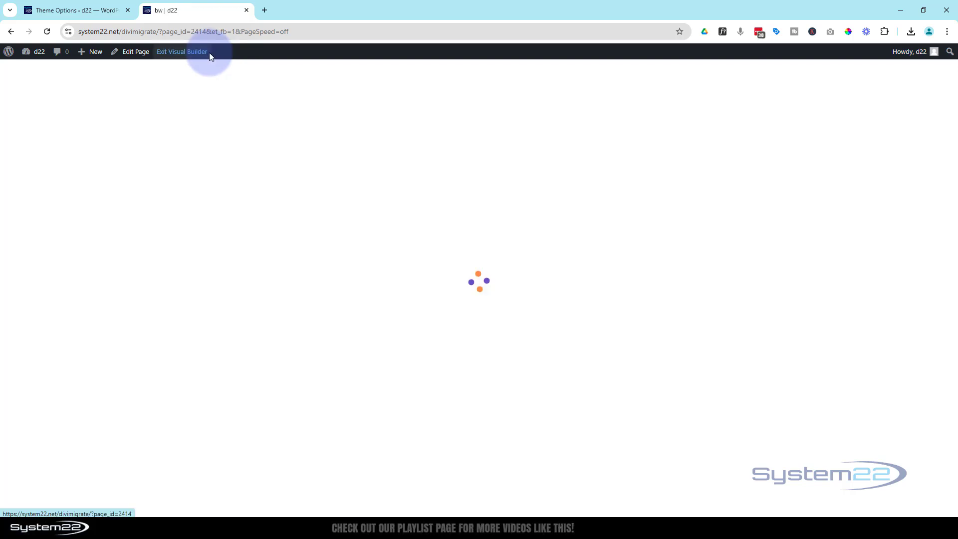
scroll(210, 56, down, 1)
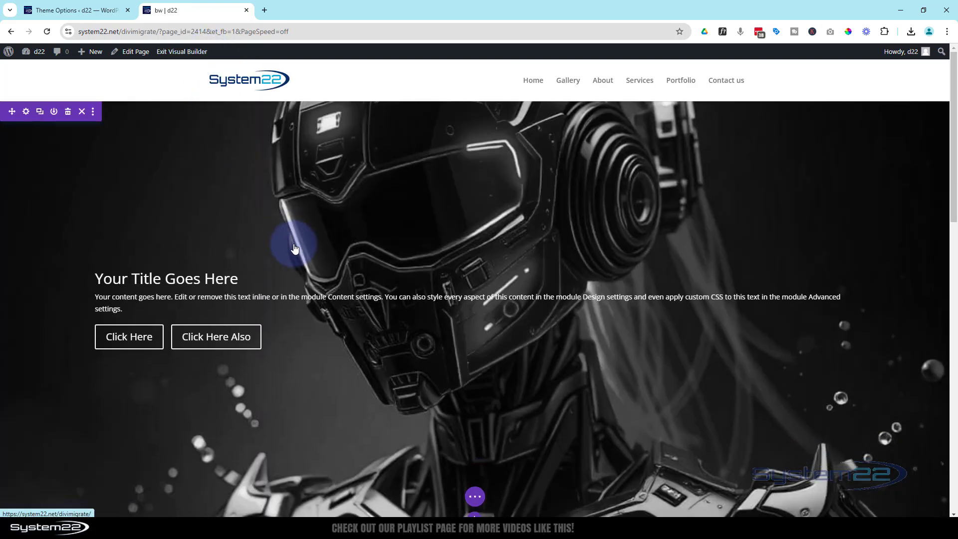
scroll(295, 250, down, 2)
scroll(295, 250, down, 5)
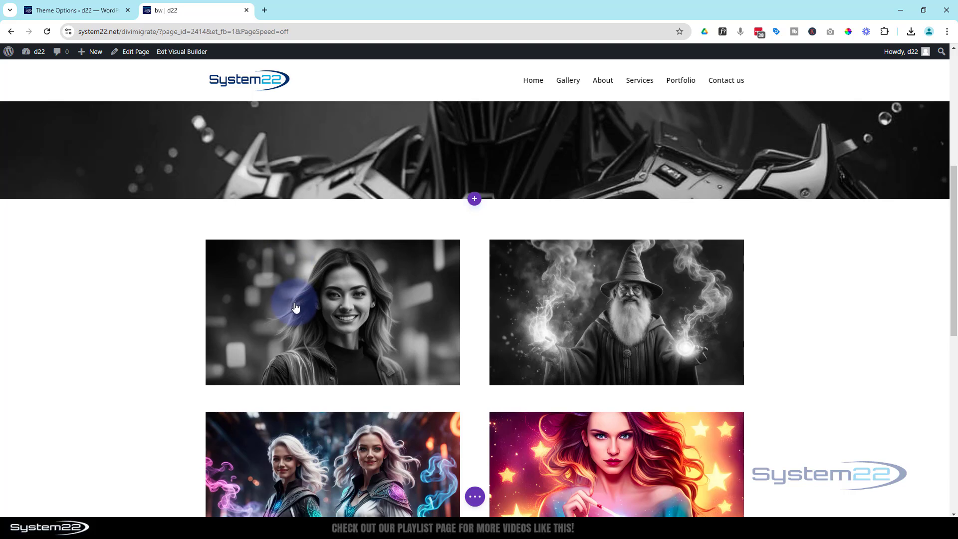
mouse_move(293, 300)
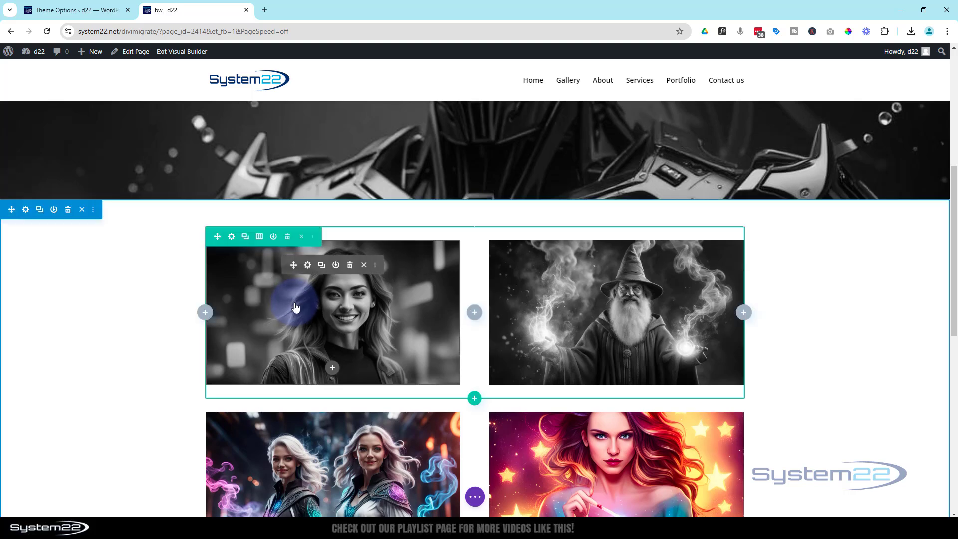
click(308, 265)
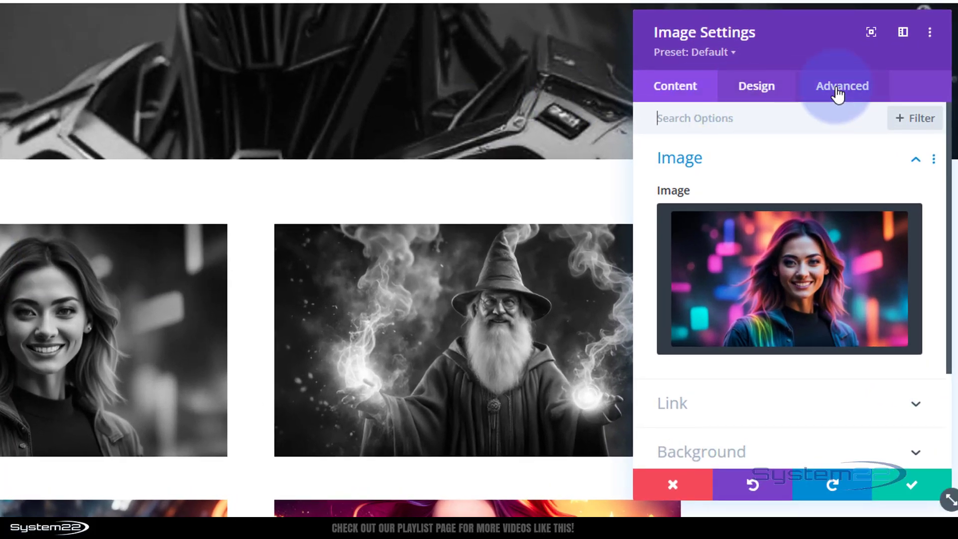
Try "Black n White" as the woman image's Image Title Text in its Attributes, and clear the title field
click(839, 92)
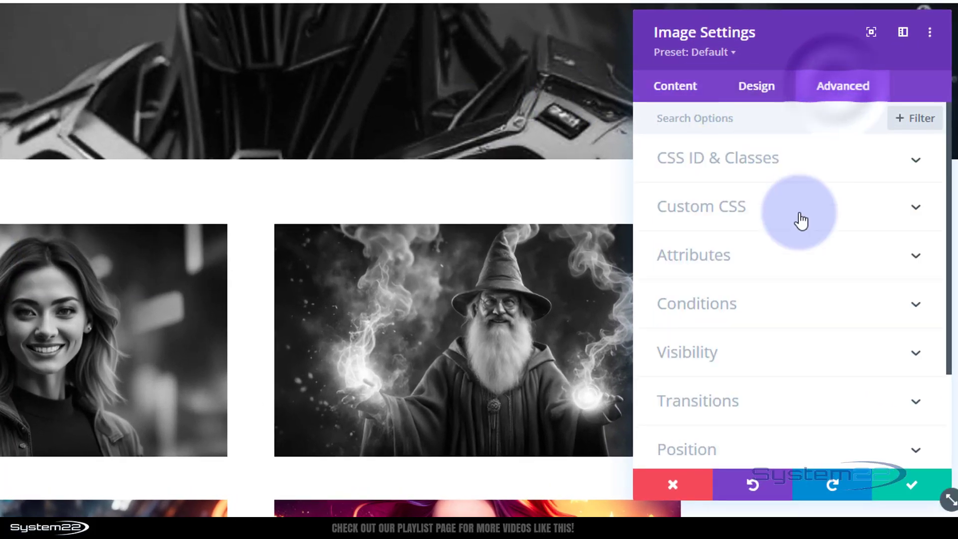
click(766, 267)
drag(844, 244, 629, 256)
text(Black n White)
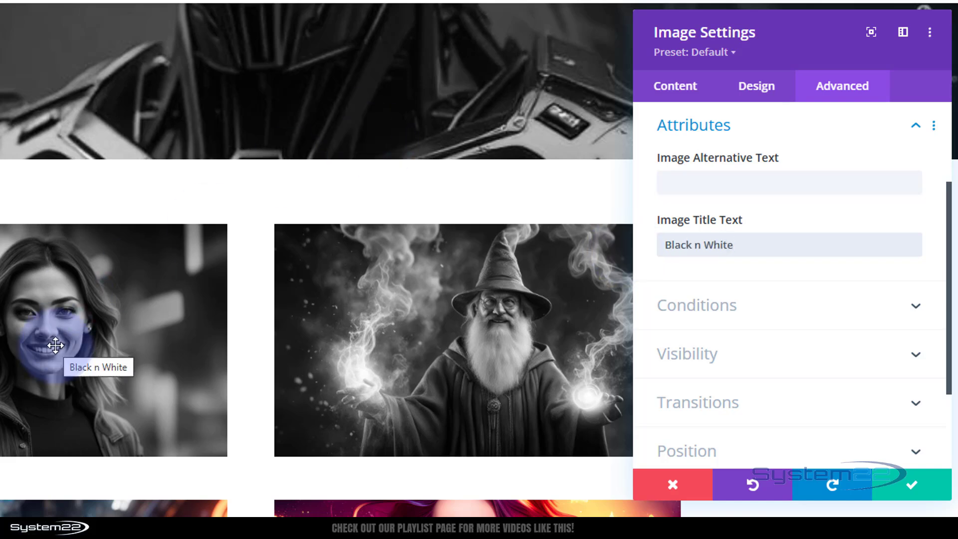
drag(755, 250, 567, 261)
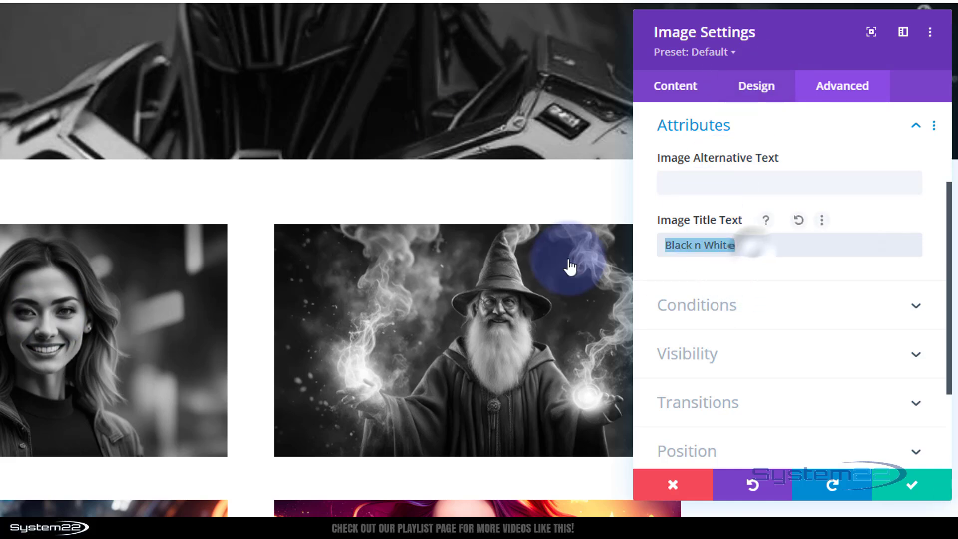
key(BackSpace)
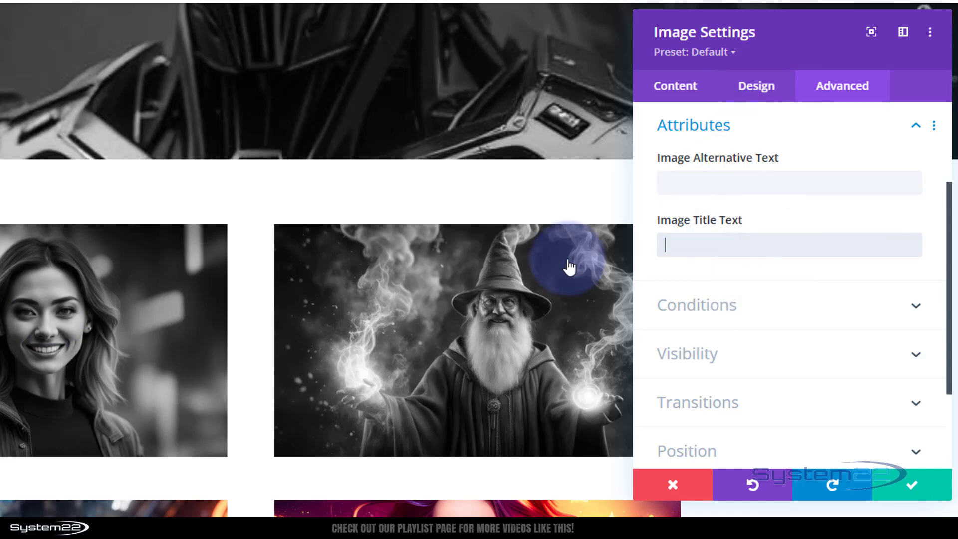
Enable Open in Lightbox in the woman image's Link settings and save the module
click(666, 95)
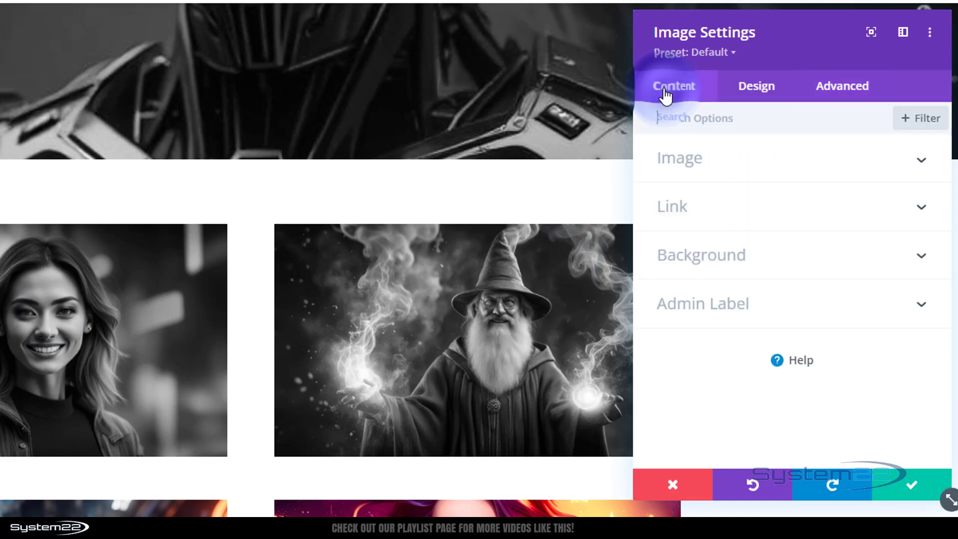
click(733, 209)
click(701, 190)
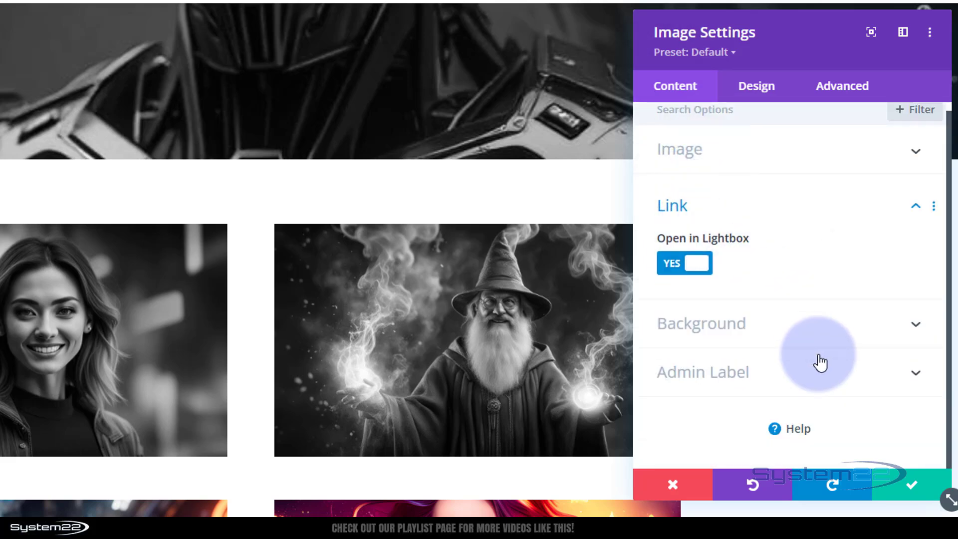
click(903, 497)
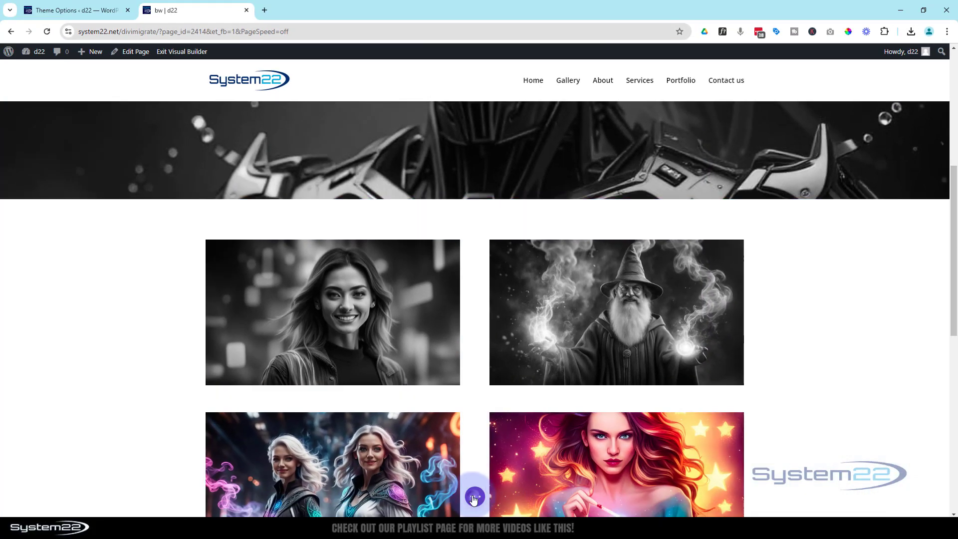
Save the page as a draft and exit the Visual Builder to the live page
click(474, 497)
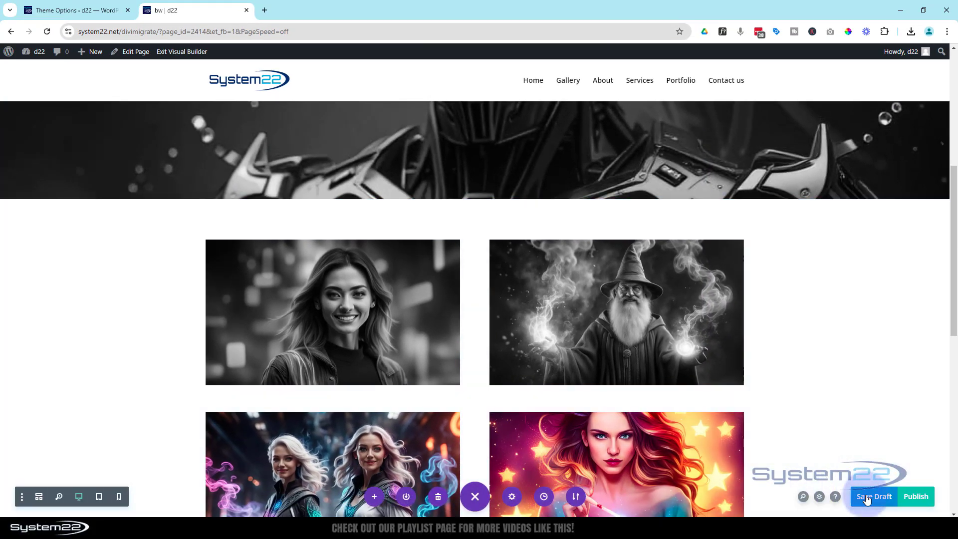
click(867, 497)
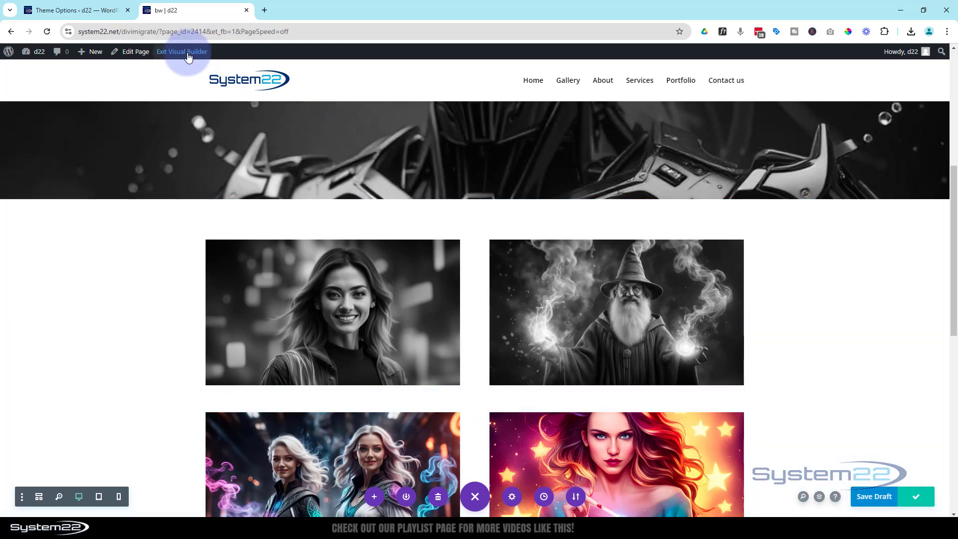
click(188, 52)
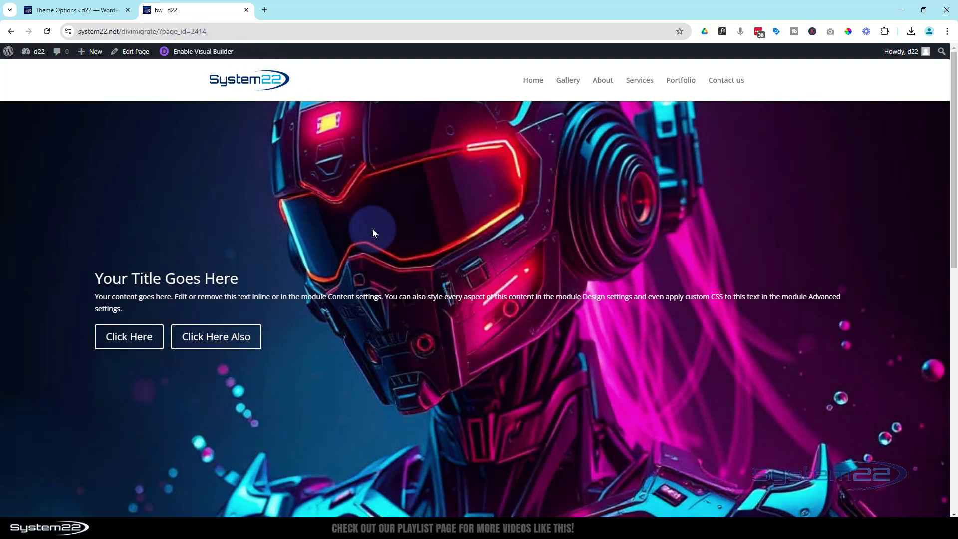
Test the smiling woman's image on the live page by opening it in the lightbox and closing it
scroll(373, 226, down, 5)
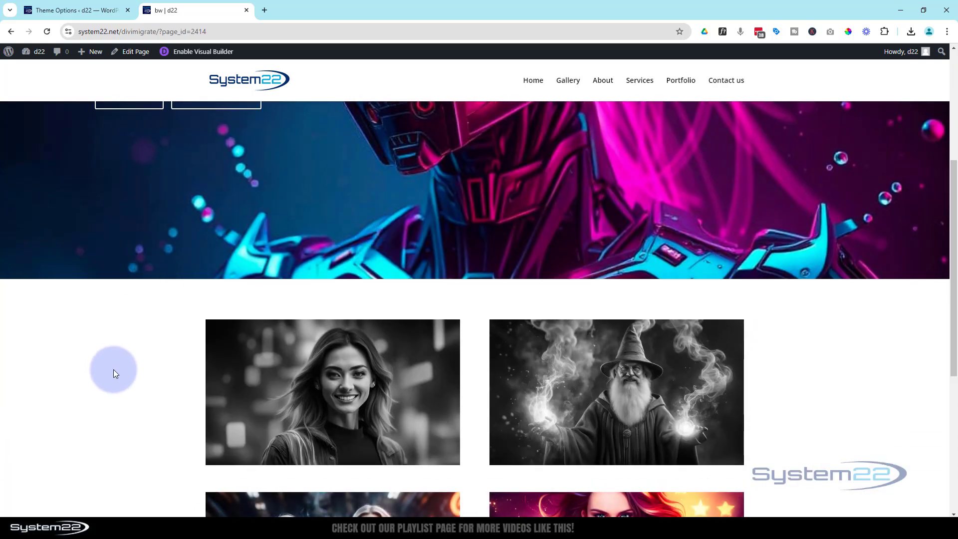
scroll(113, 373, down, 2)
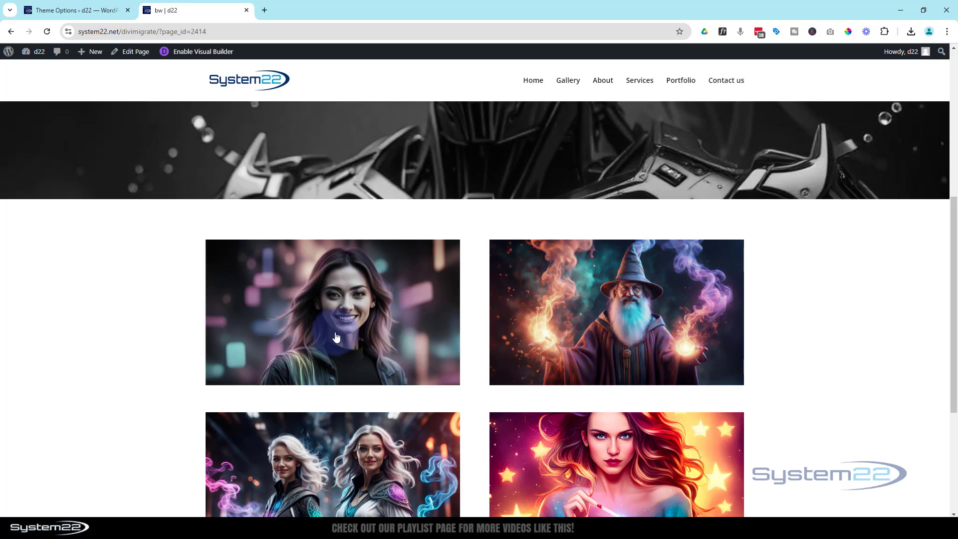
click(310, 337)
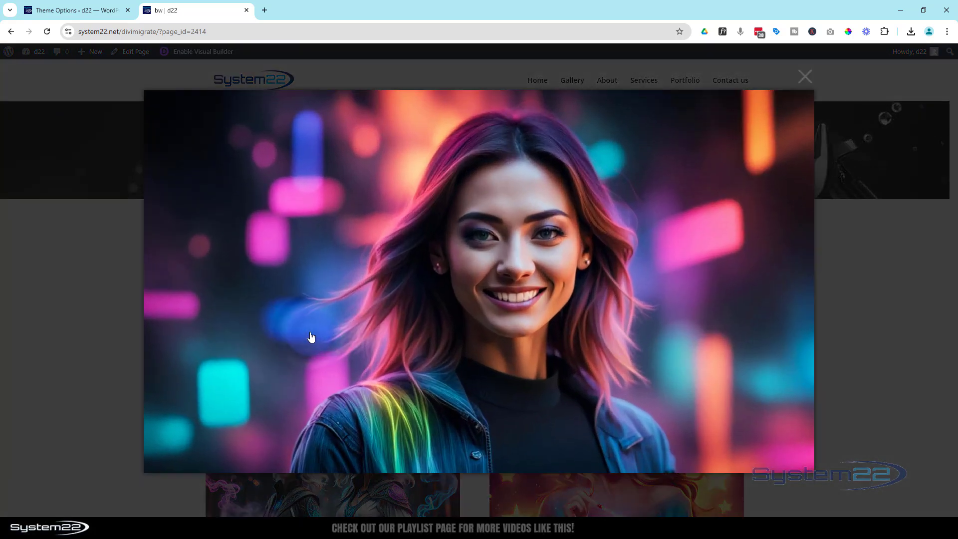
click(805, 78)
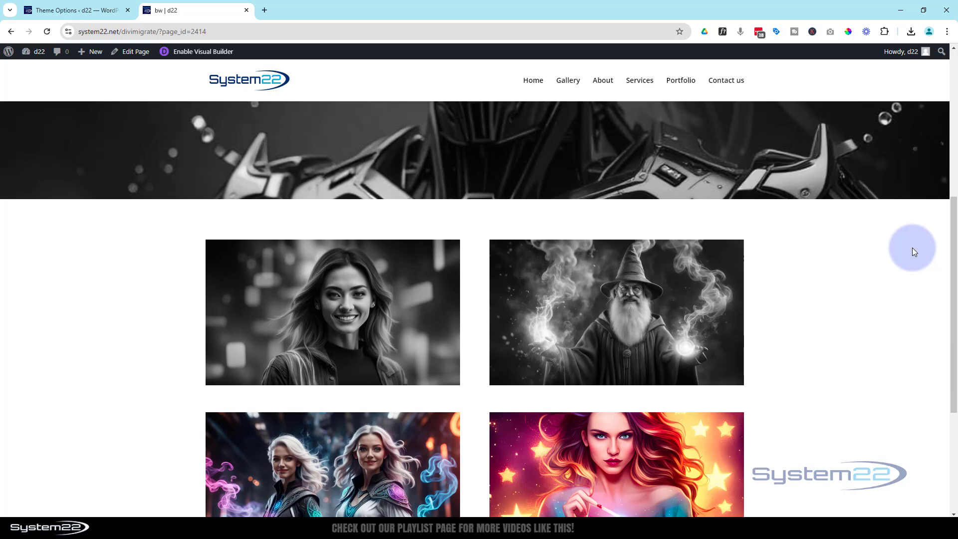
Recheck the header and image hover effects, and view the woman's image in the lightbox once more
scroll(913, 248, up, 7)
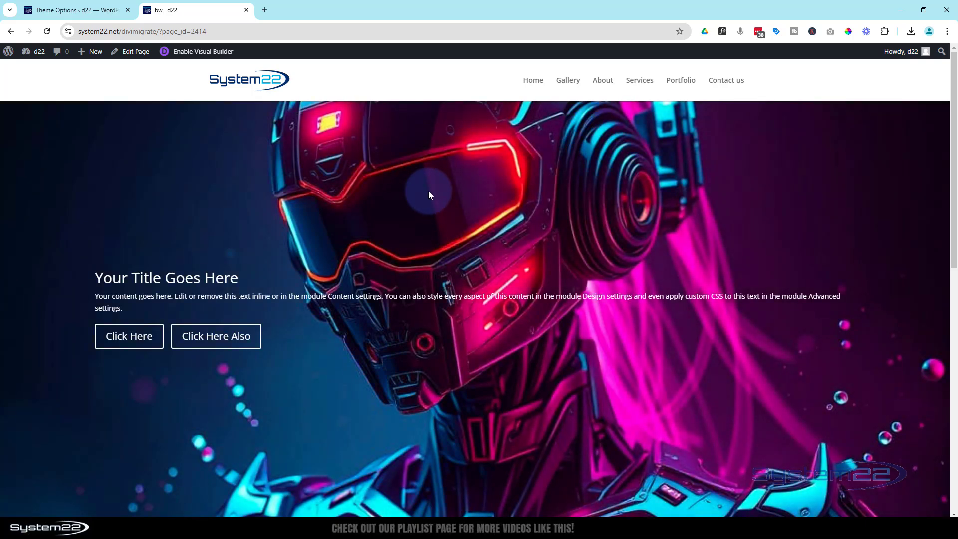
scroll(429, 193, down, 5)
scroll(429, 192, down, 2)
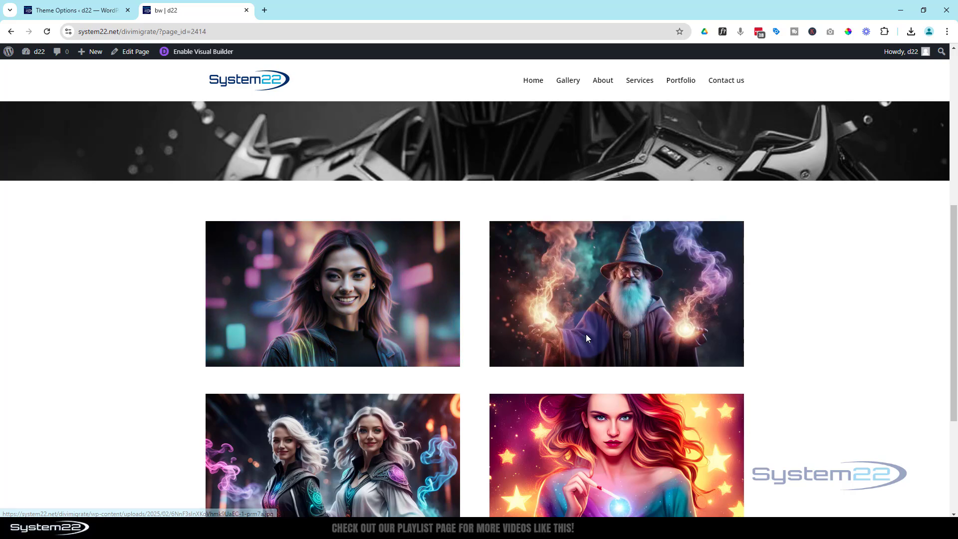
click(370, 340)
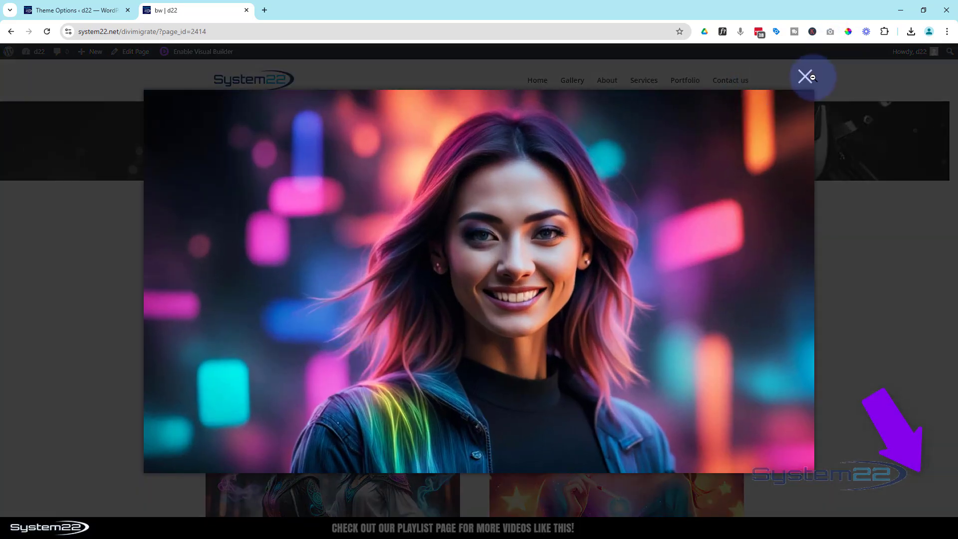
click(810, 78)
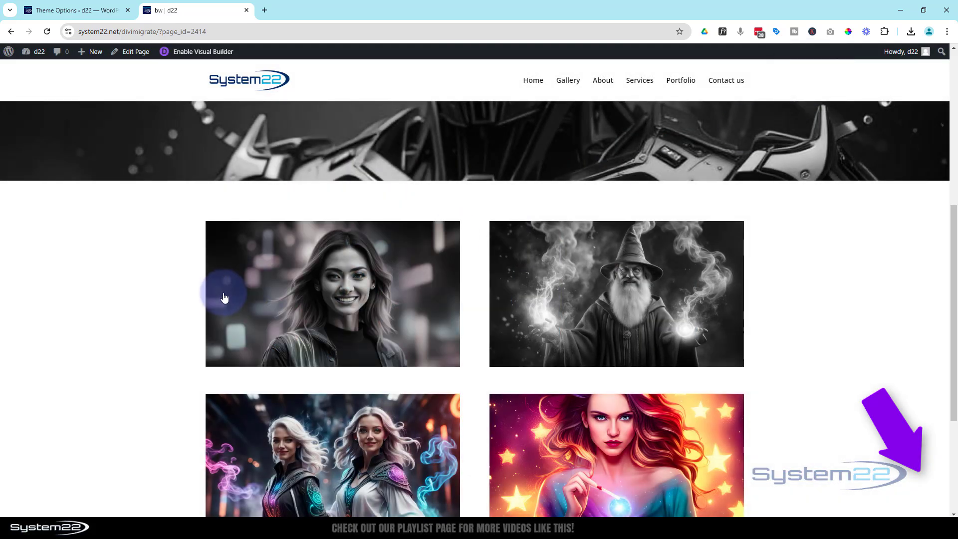
scroll(157, 290, down, 4)
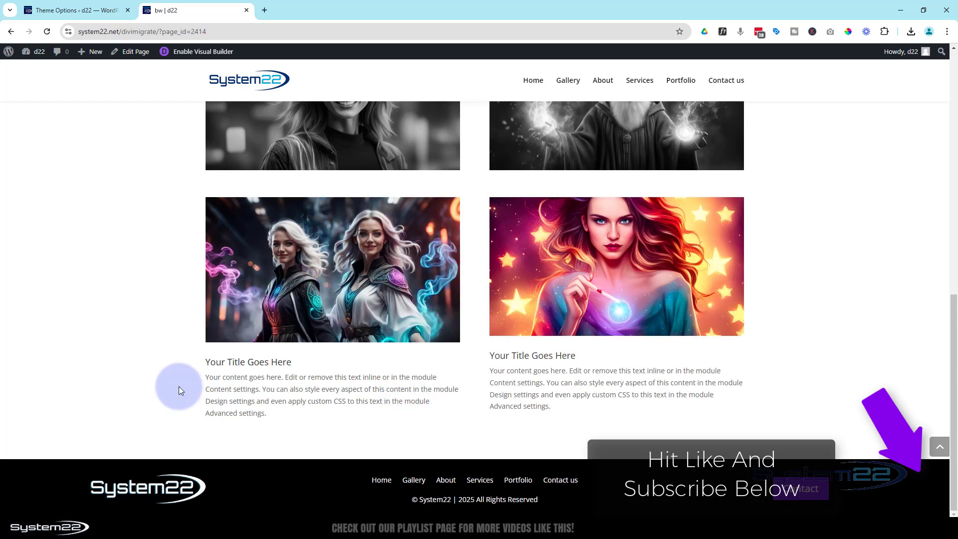
scroll(178, 385, up, 4)
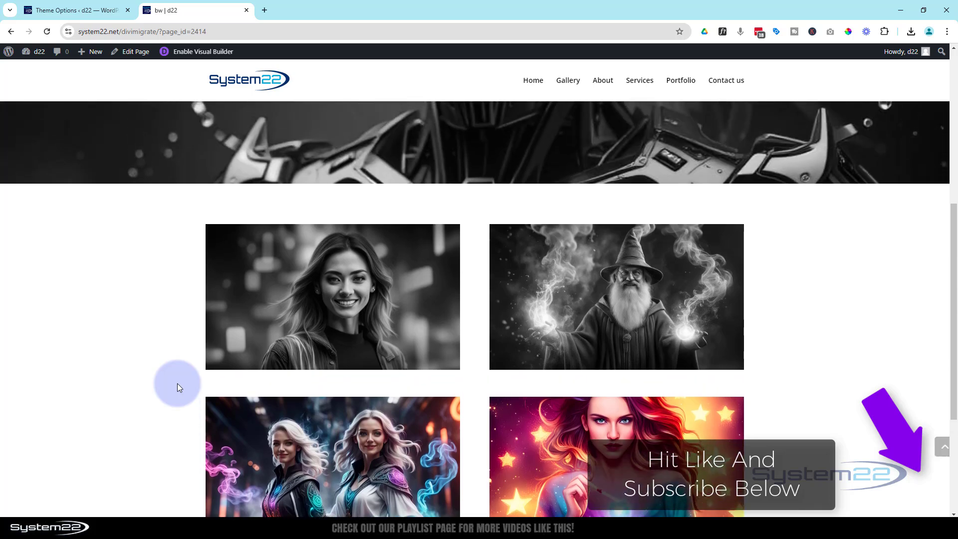
scroll(178, 387, up, 6)
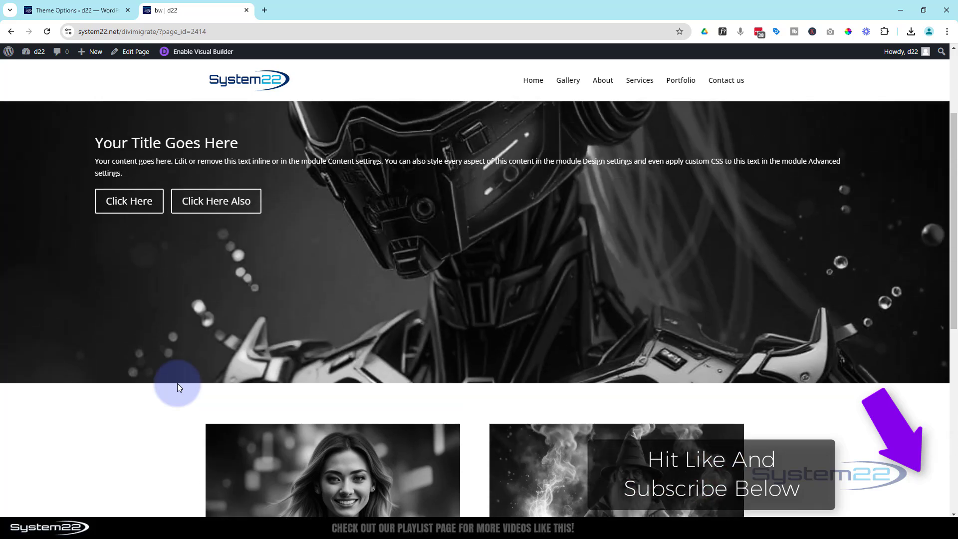
scroll(178, 383, up, 1)
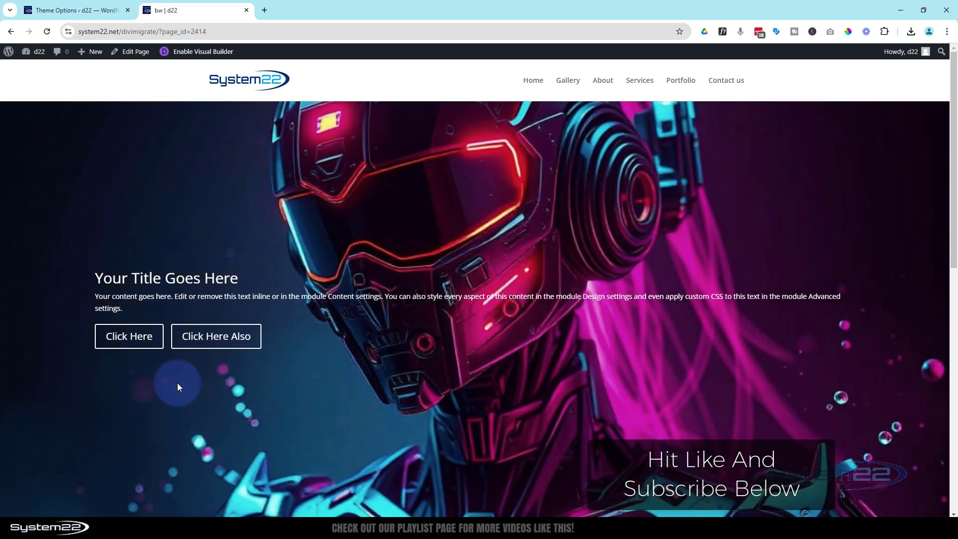